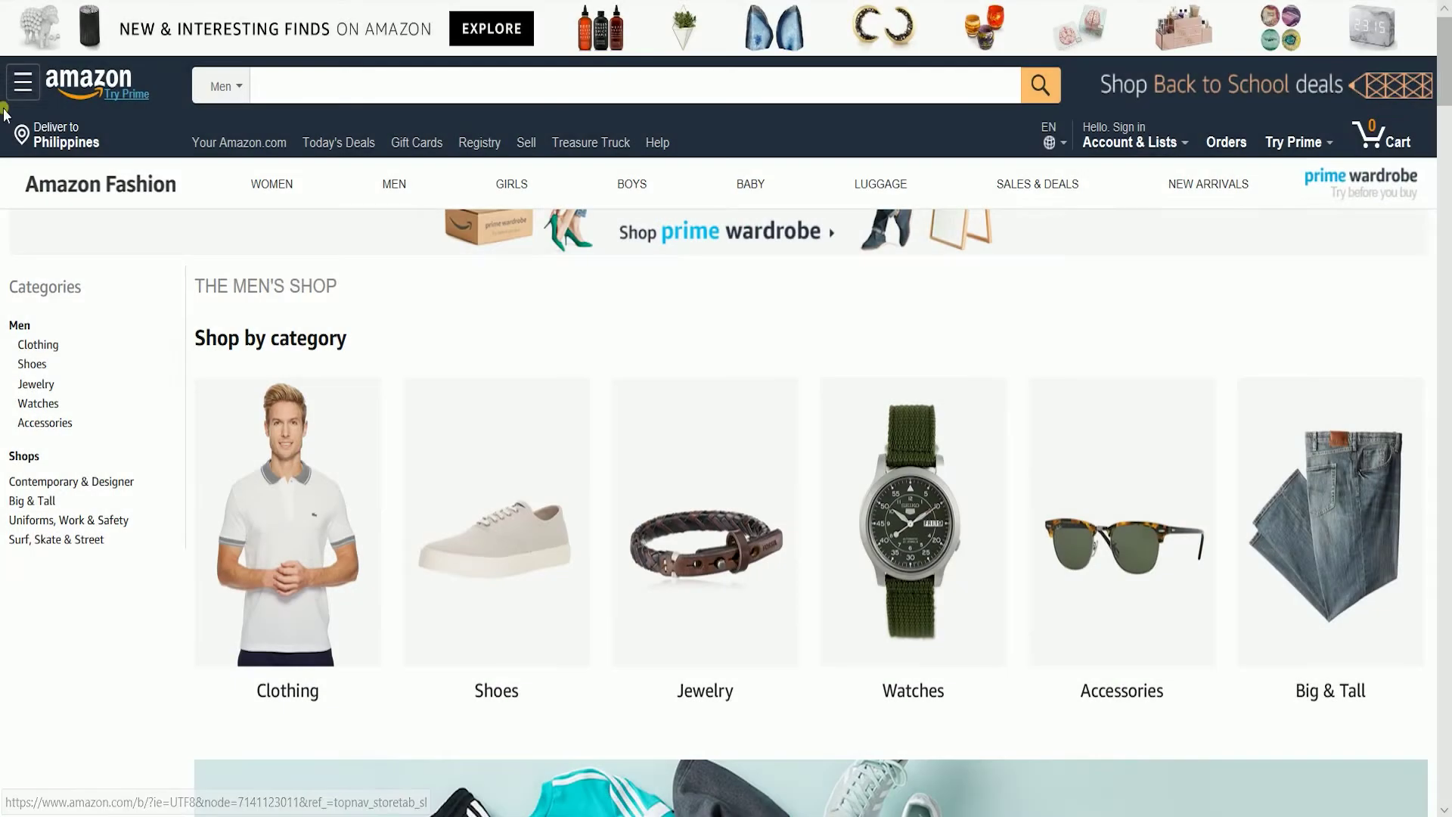
pyautogui.click(21, 85)
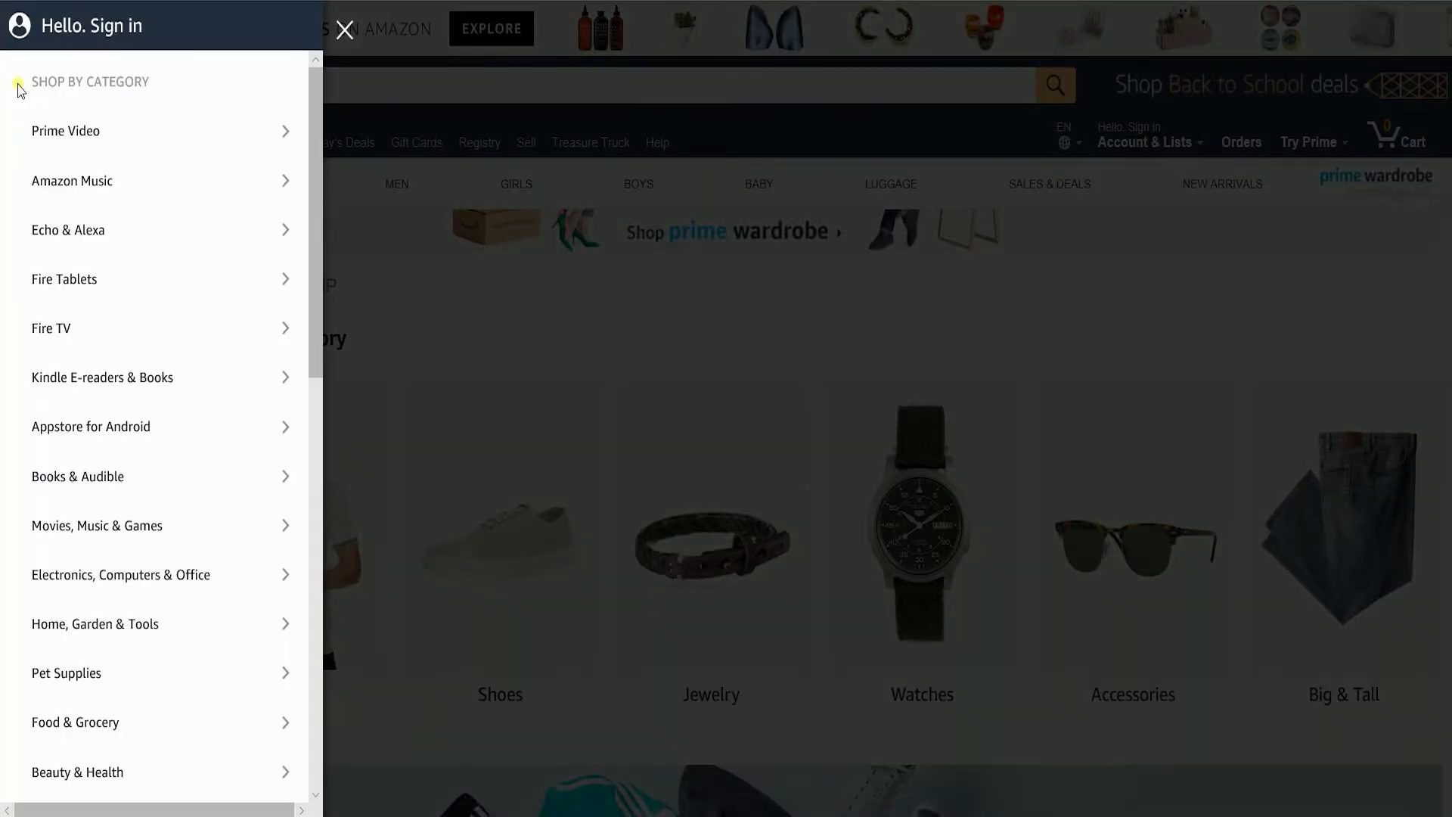
pyautogui.scroll(-5, 78, 313)
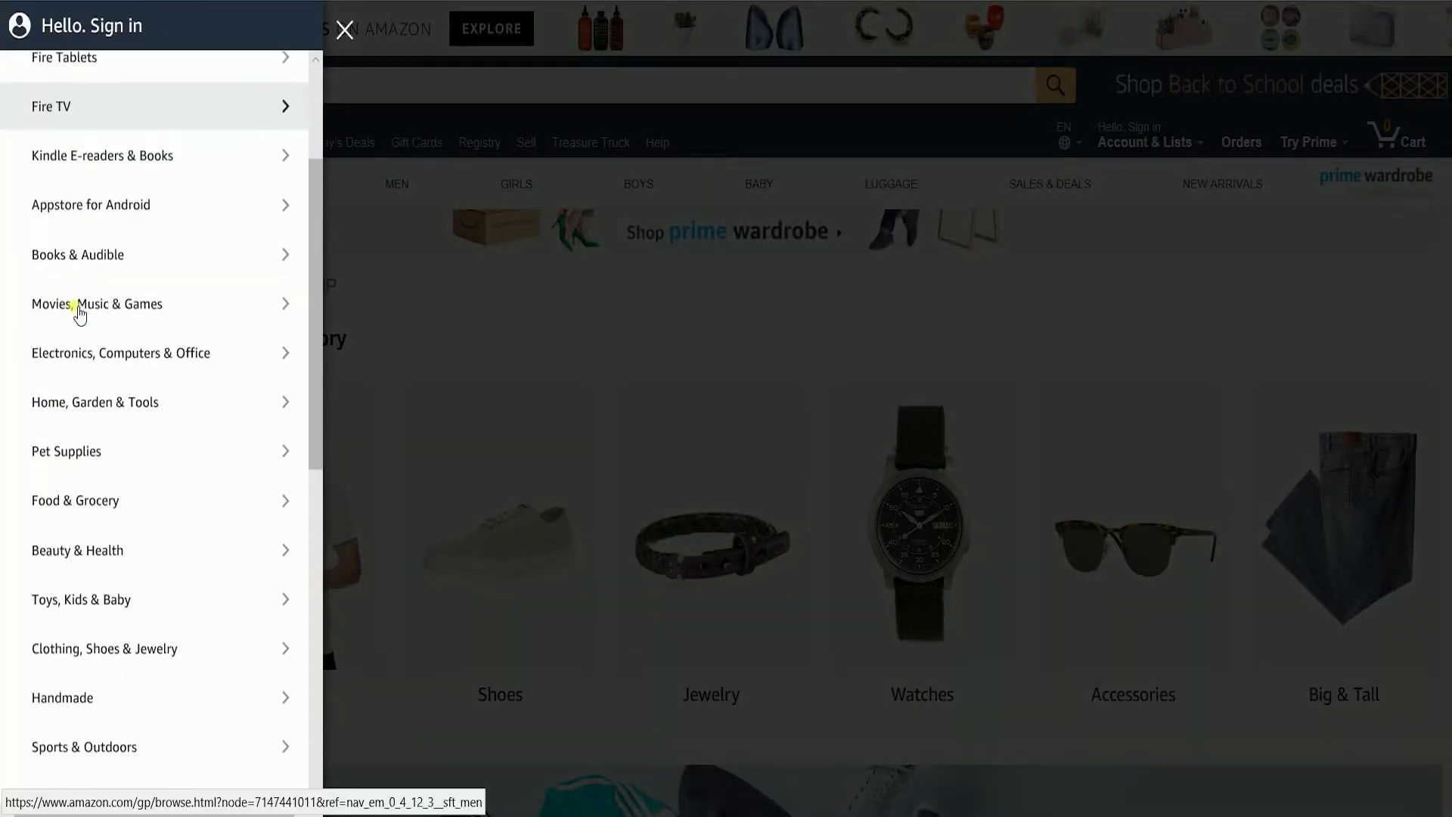
pyautogui.click(143, 546)
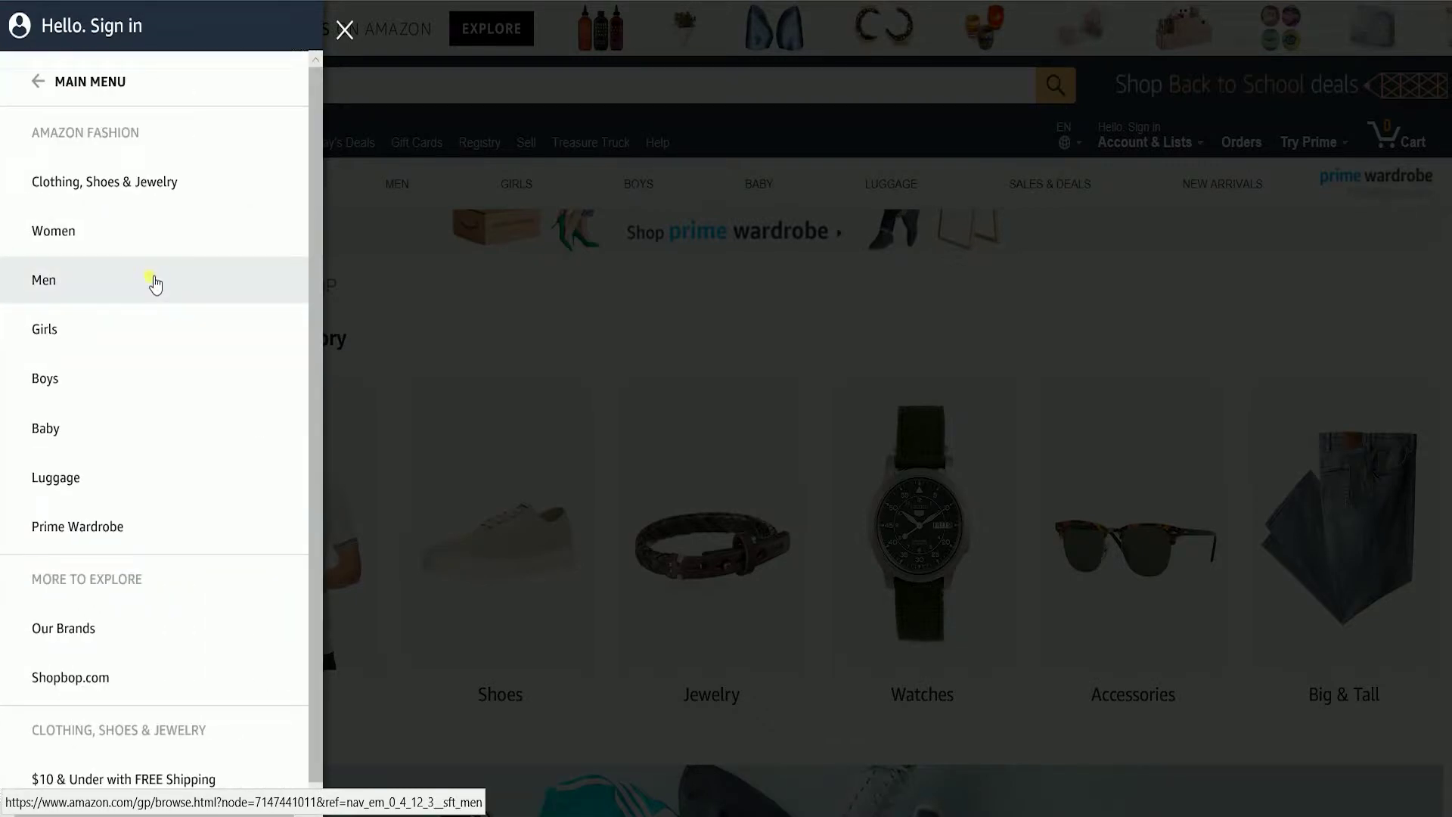
pyautogui.click(170, 291)
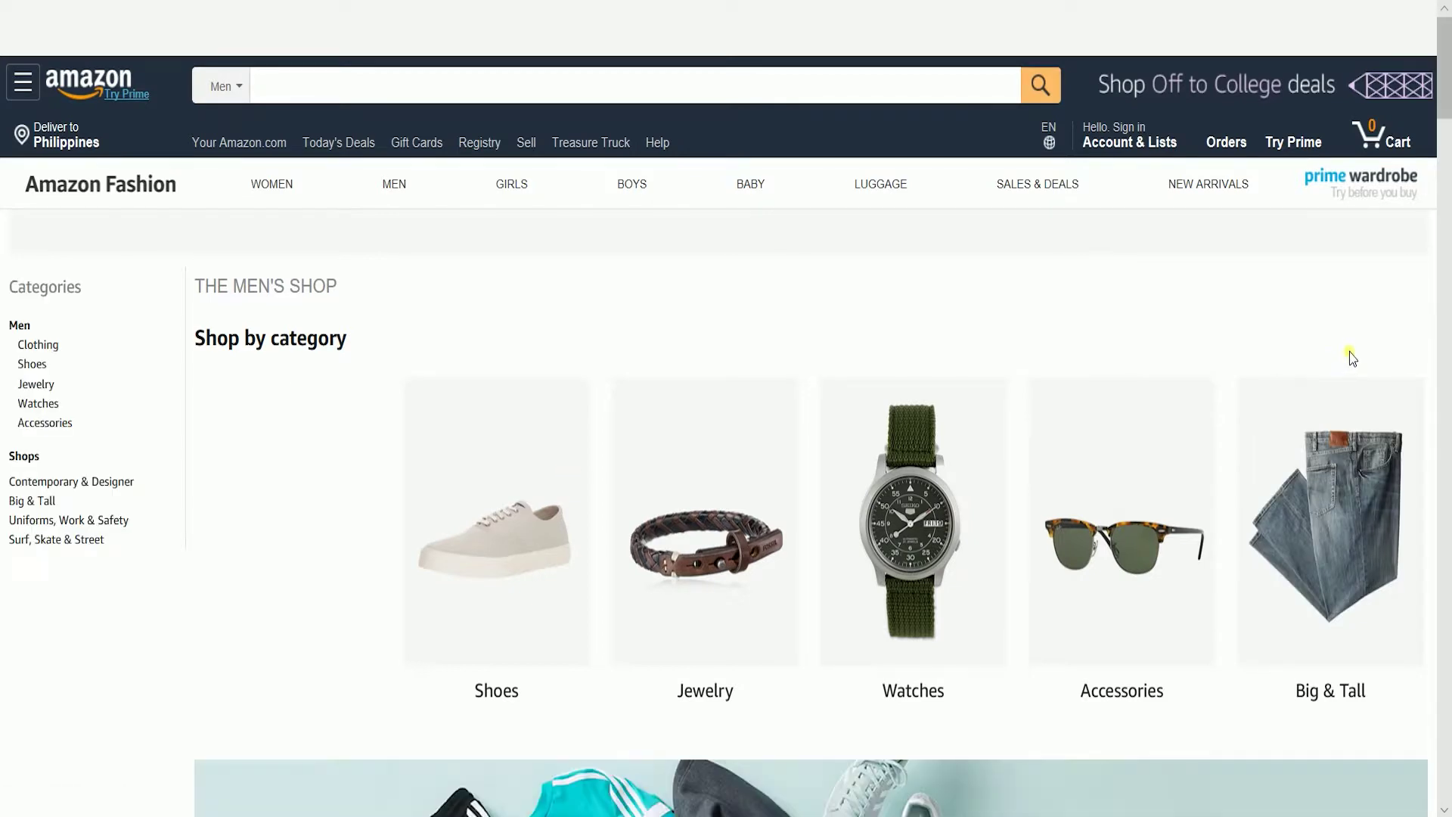
pyautogui.scroll(-3, 1369, 332)
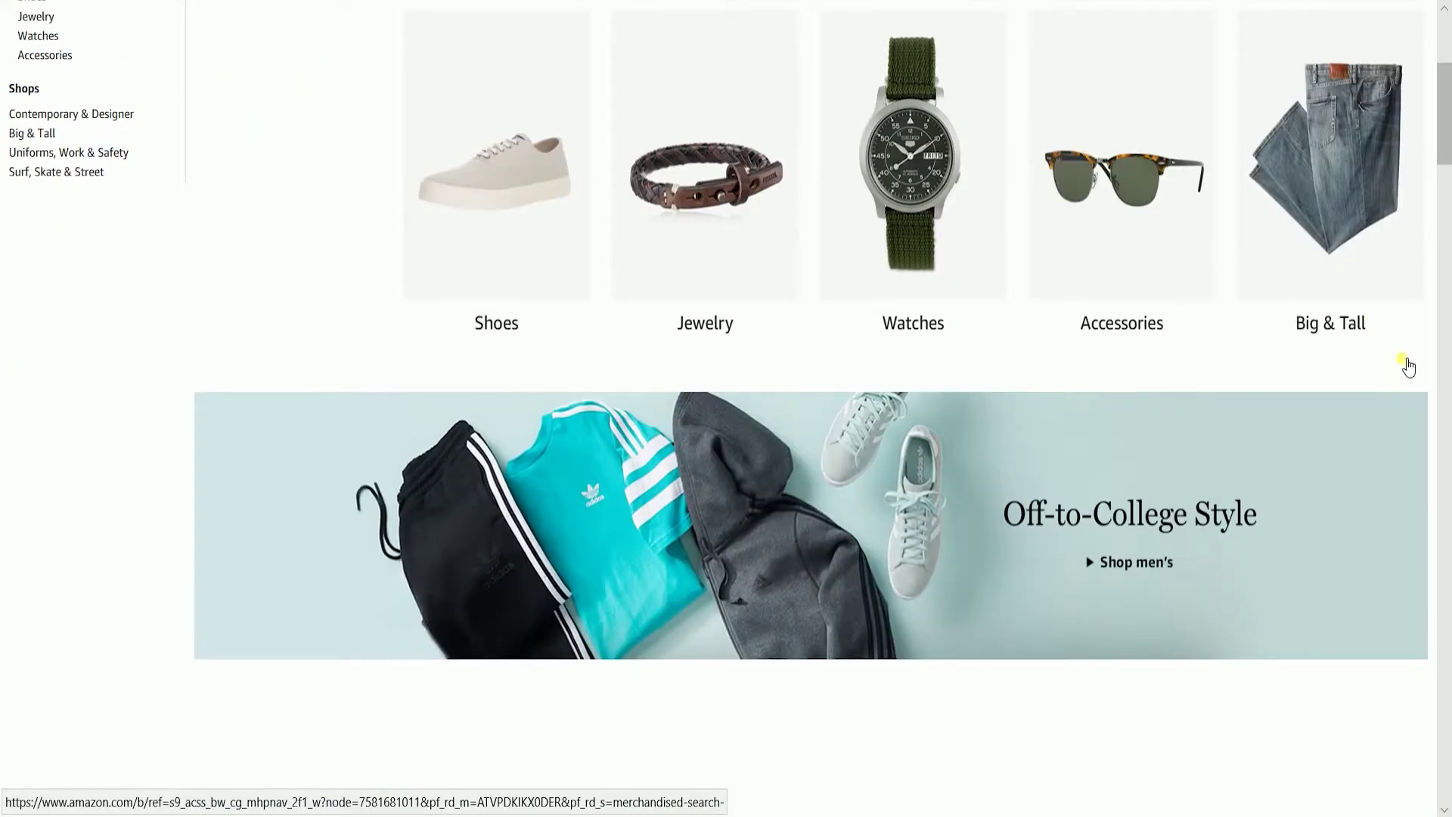
pyautogui.scroll(3, 1417, 375)
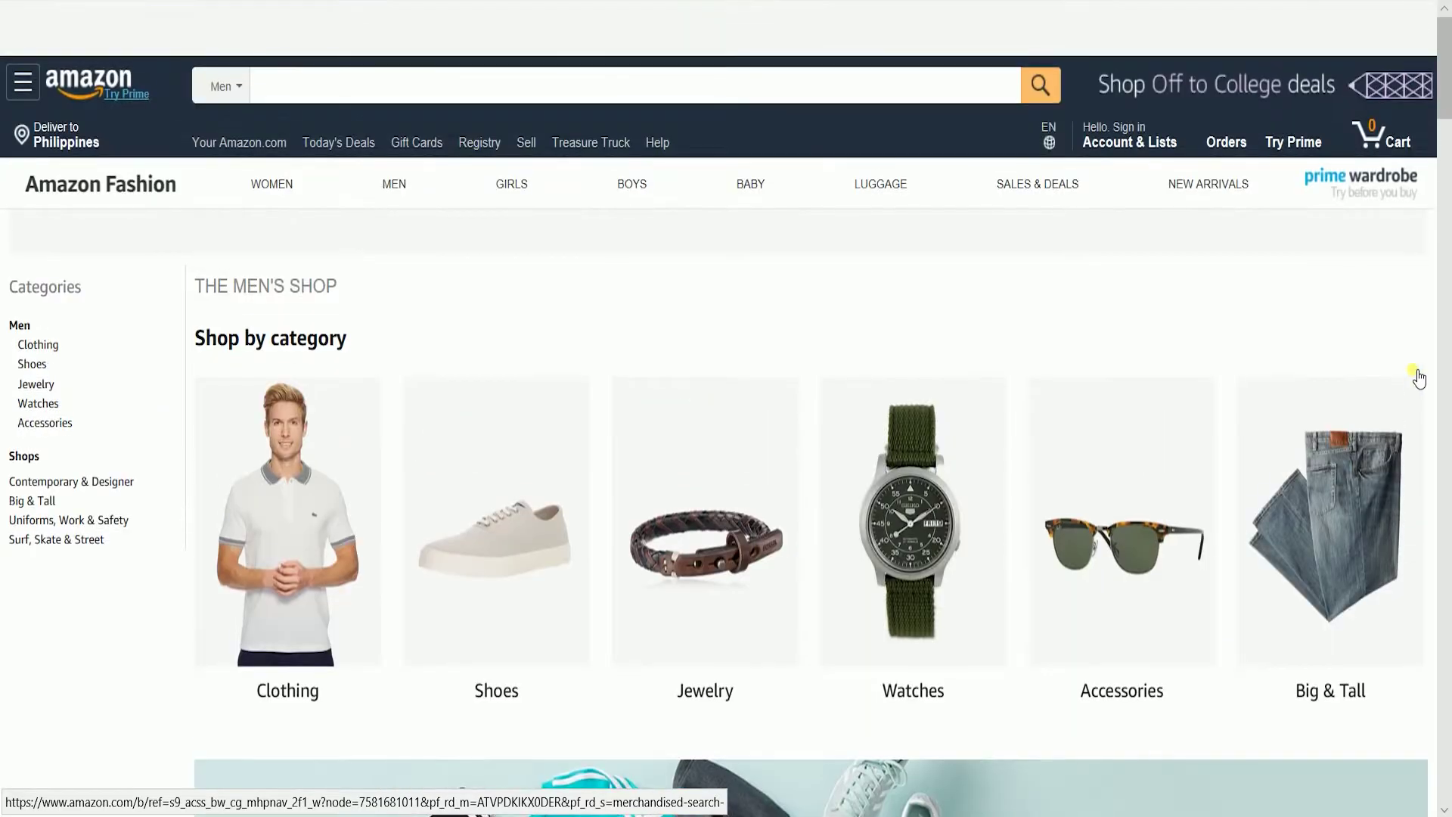
pyautogui.scroll(-2, 1416, 376)
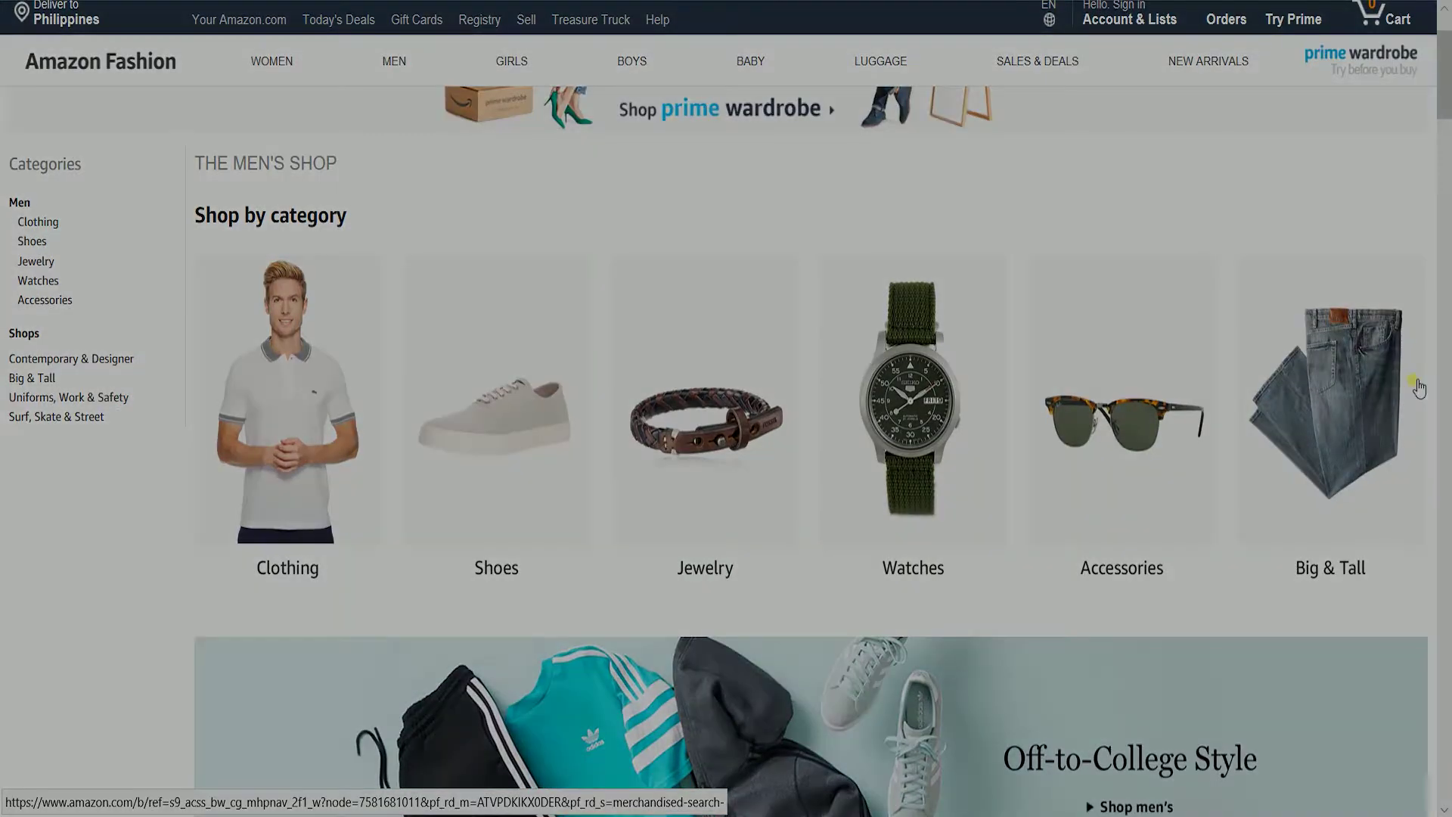
pyautogui.scroll(-2, 1417, 382)
pyautogui.scroll(-5, 1418, 390)
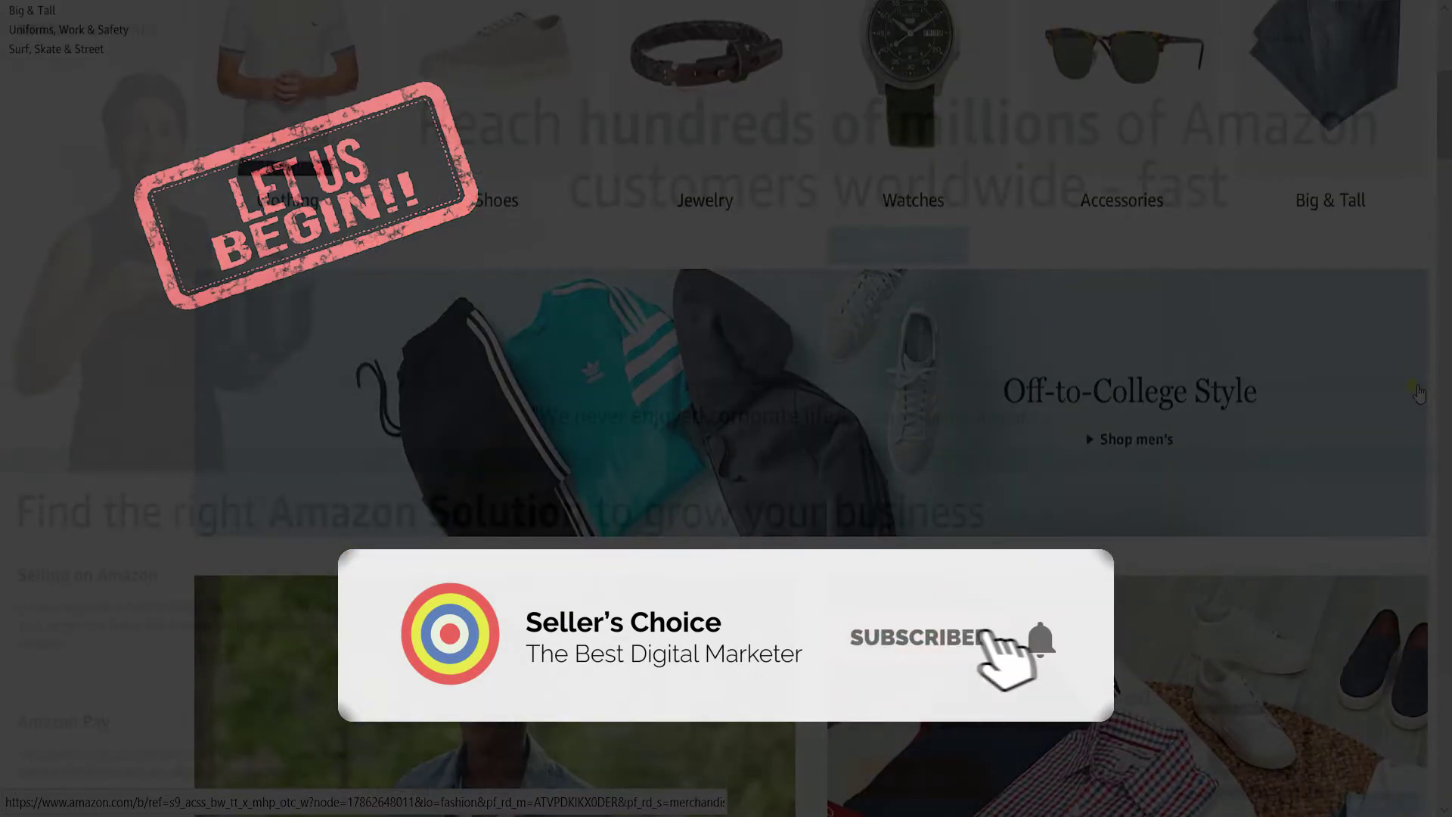
pyautogui.scroll(3, 1418, 392)
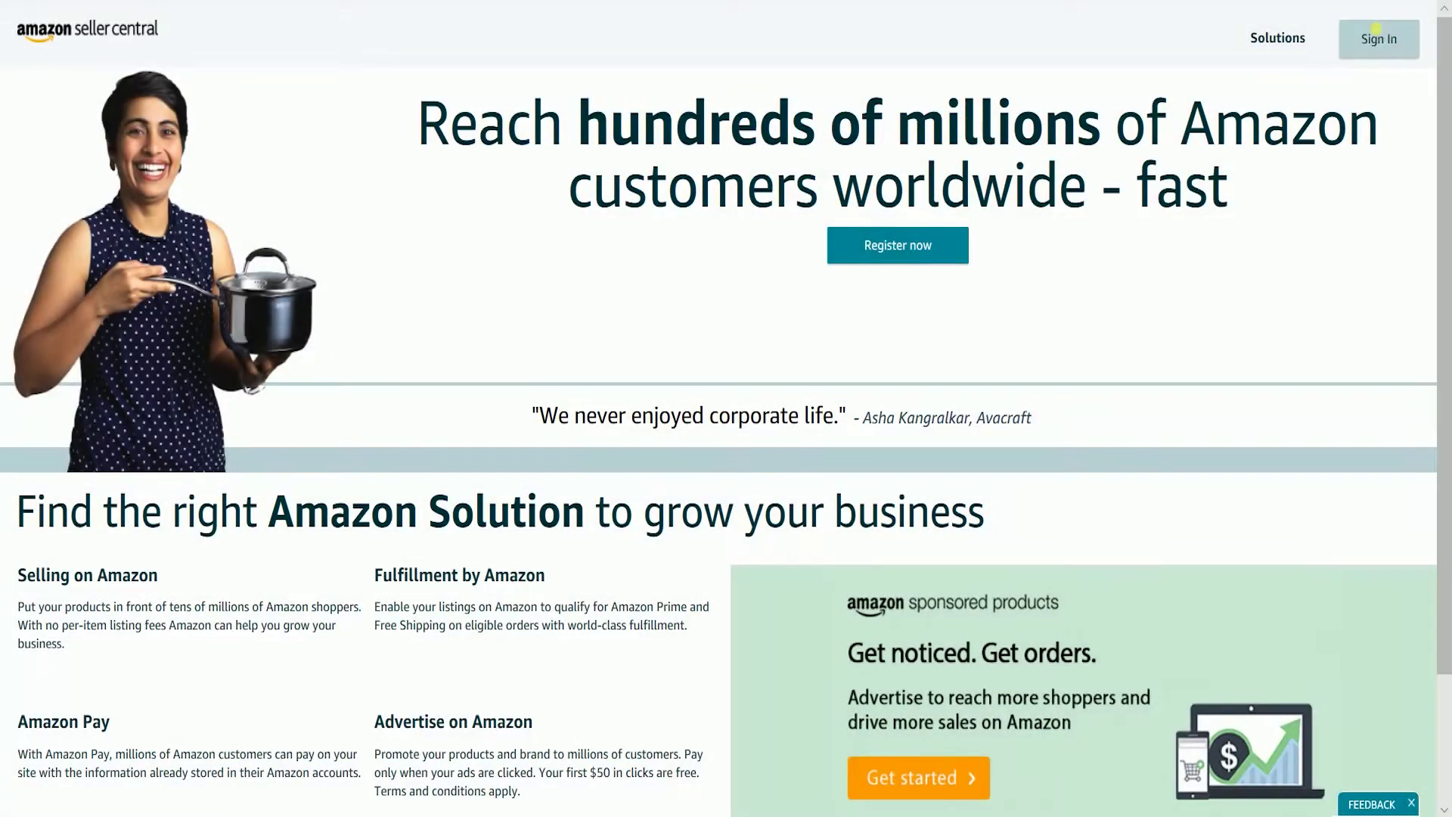
# Sign in to the seller account and open Inventory > Add Products via Upload.
pyautogui.click(1378, 39)
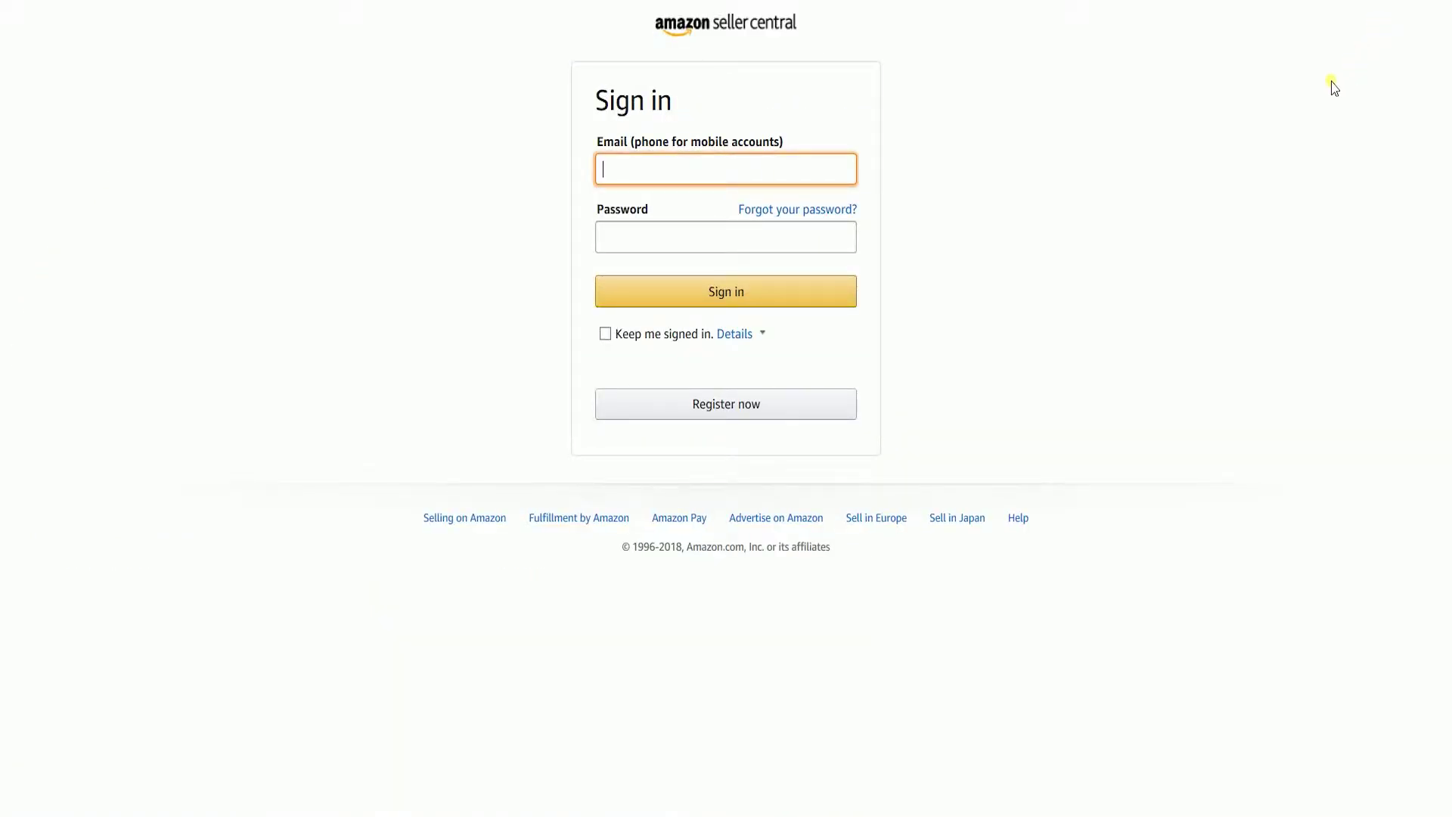
pyautogui.click(719, 301)
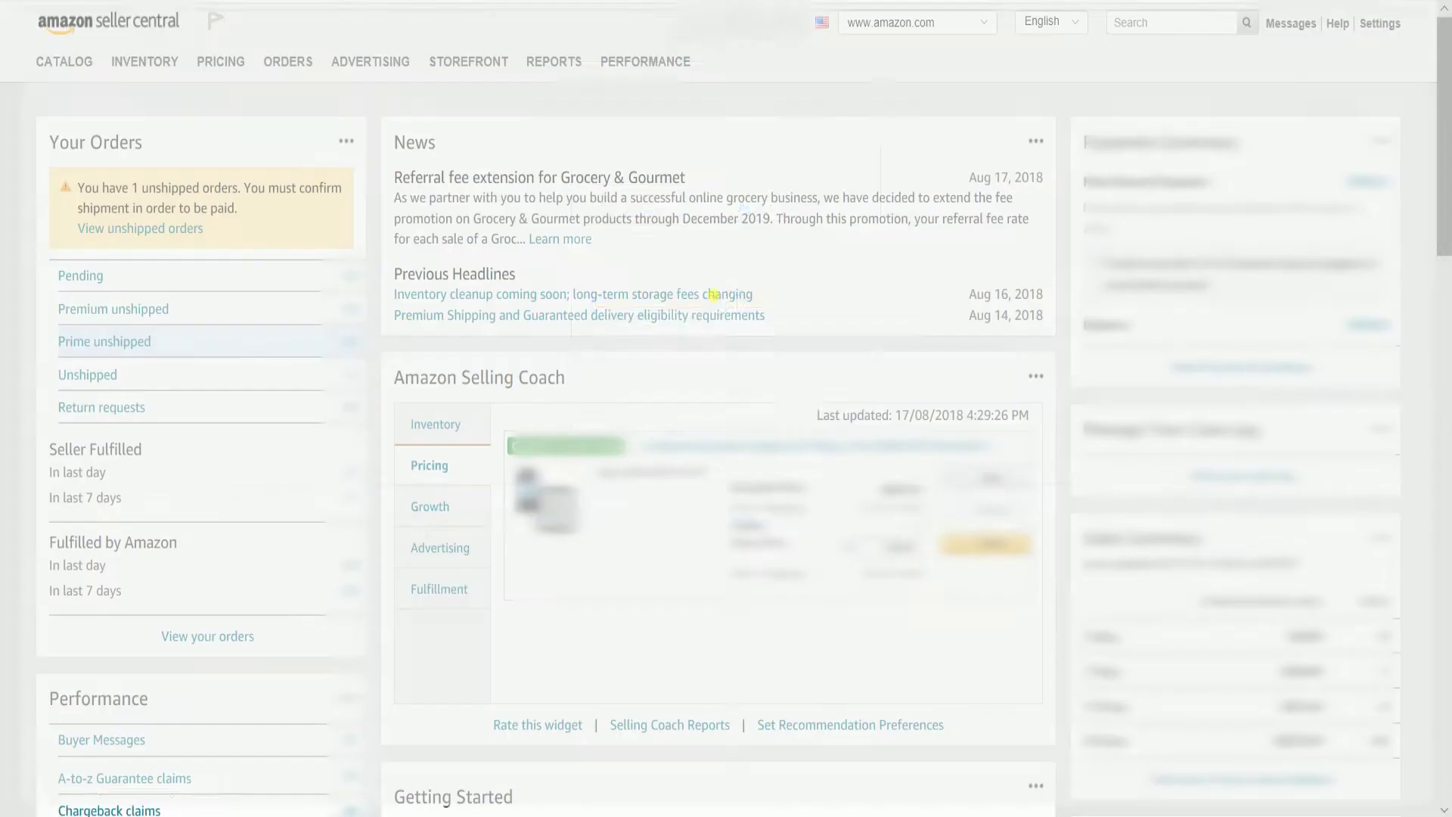
pyautogui.moveTo(154, 66)
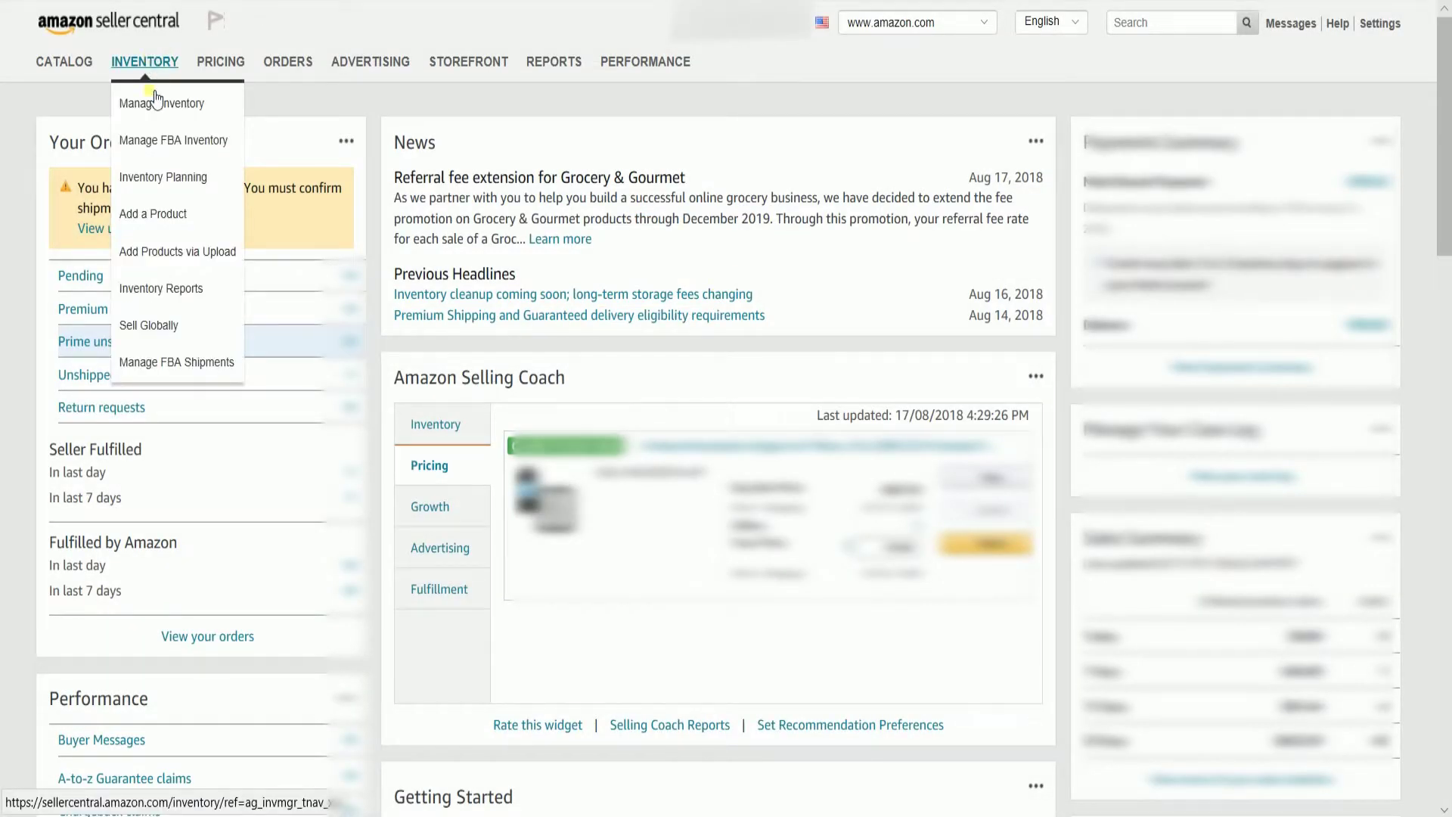
pyautogui.click(191, 258)
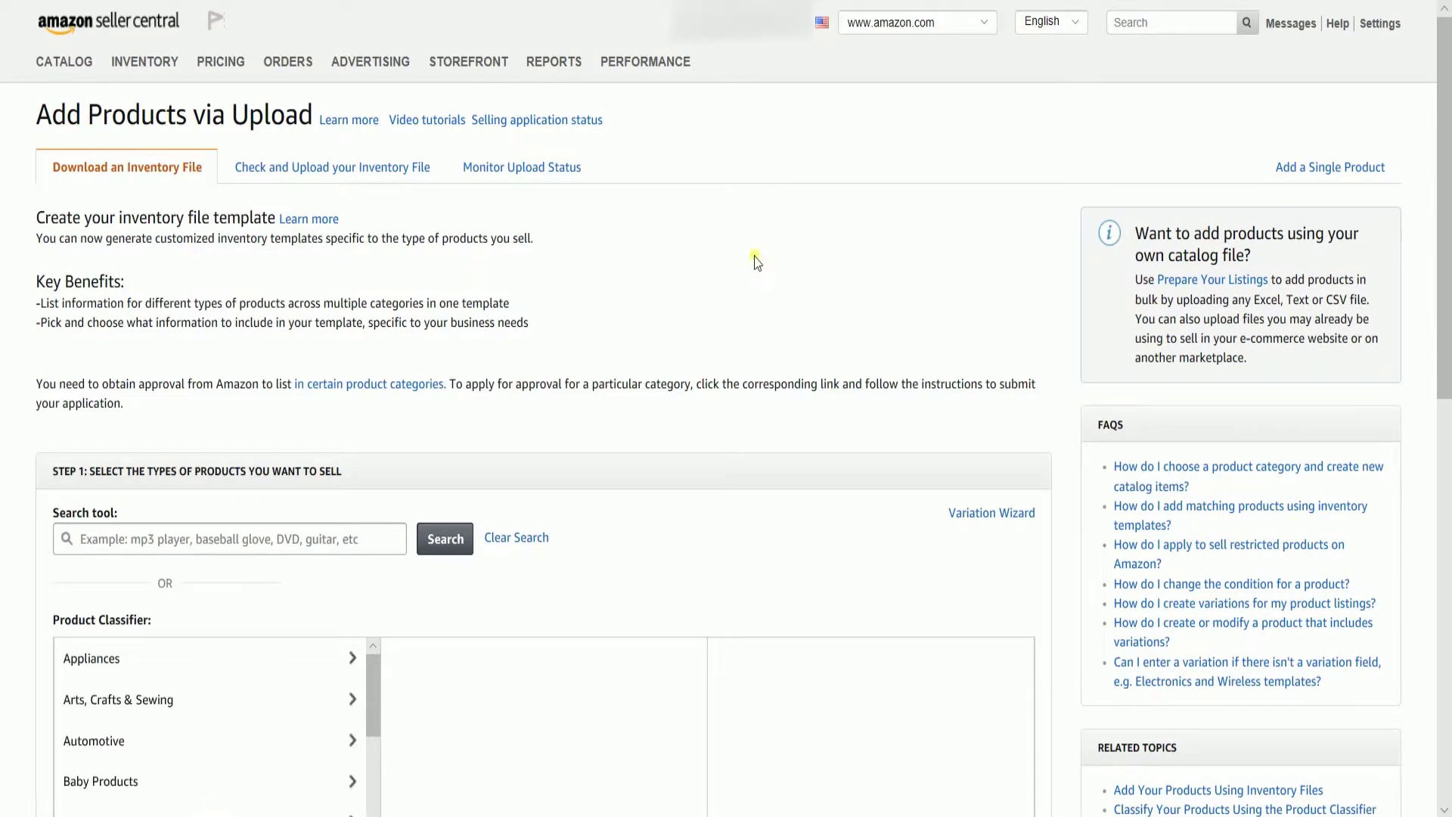
pyautogui.scroll(-5, 892, 303)
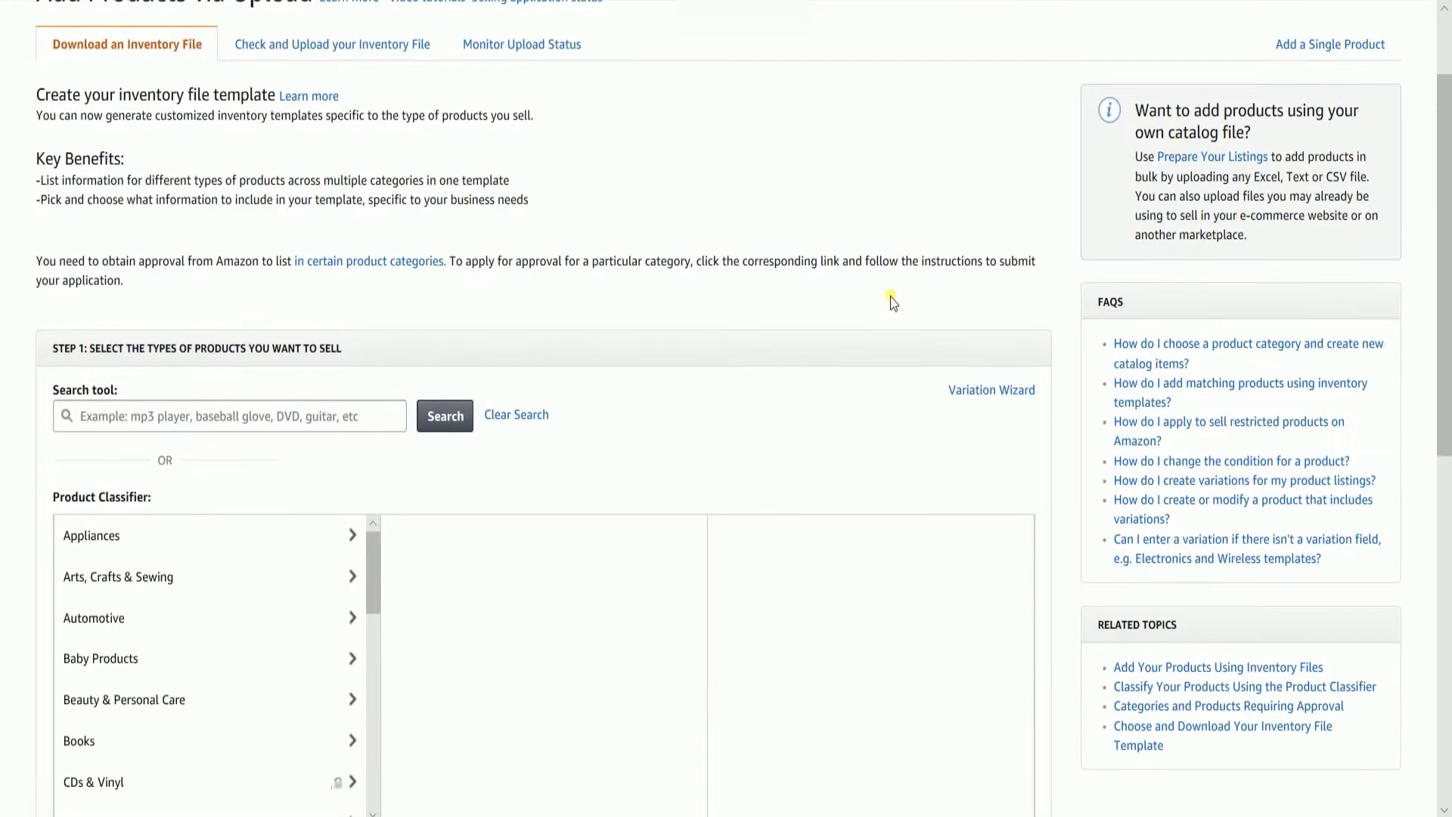
pyautogui.scroll(2, 893, 302)
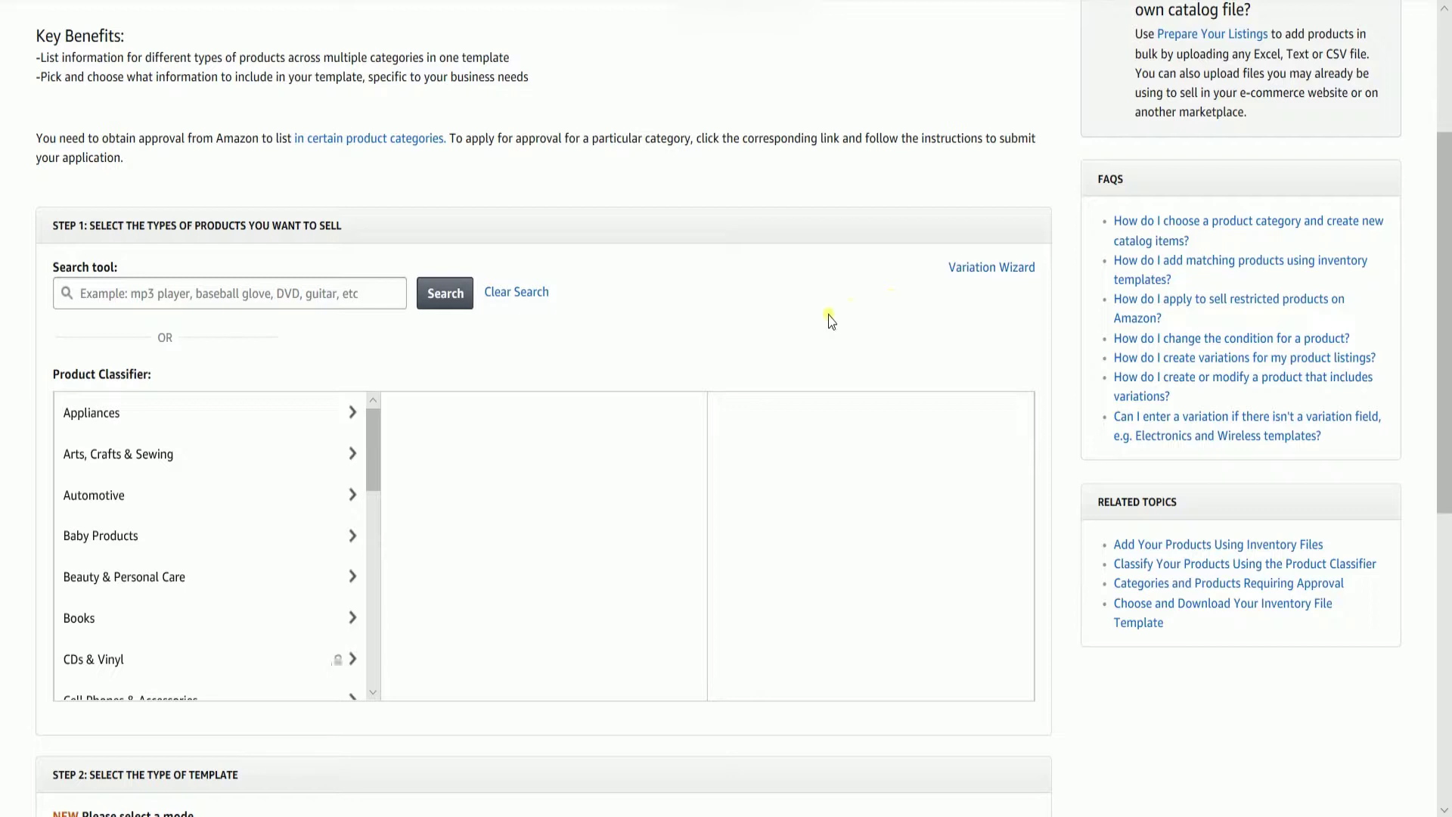
pyautogui.click(252, 294)
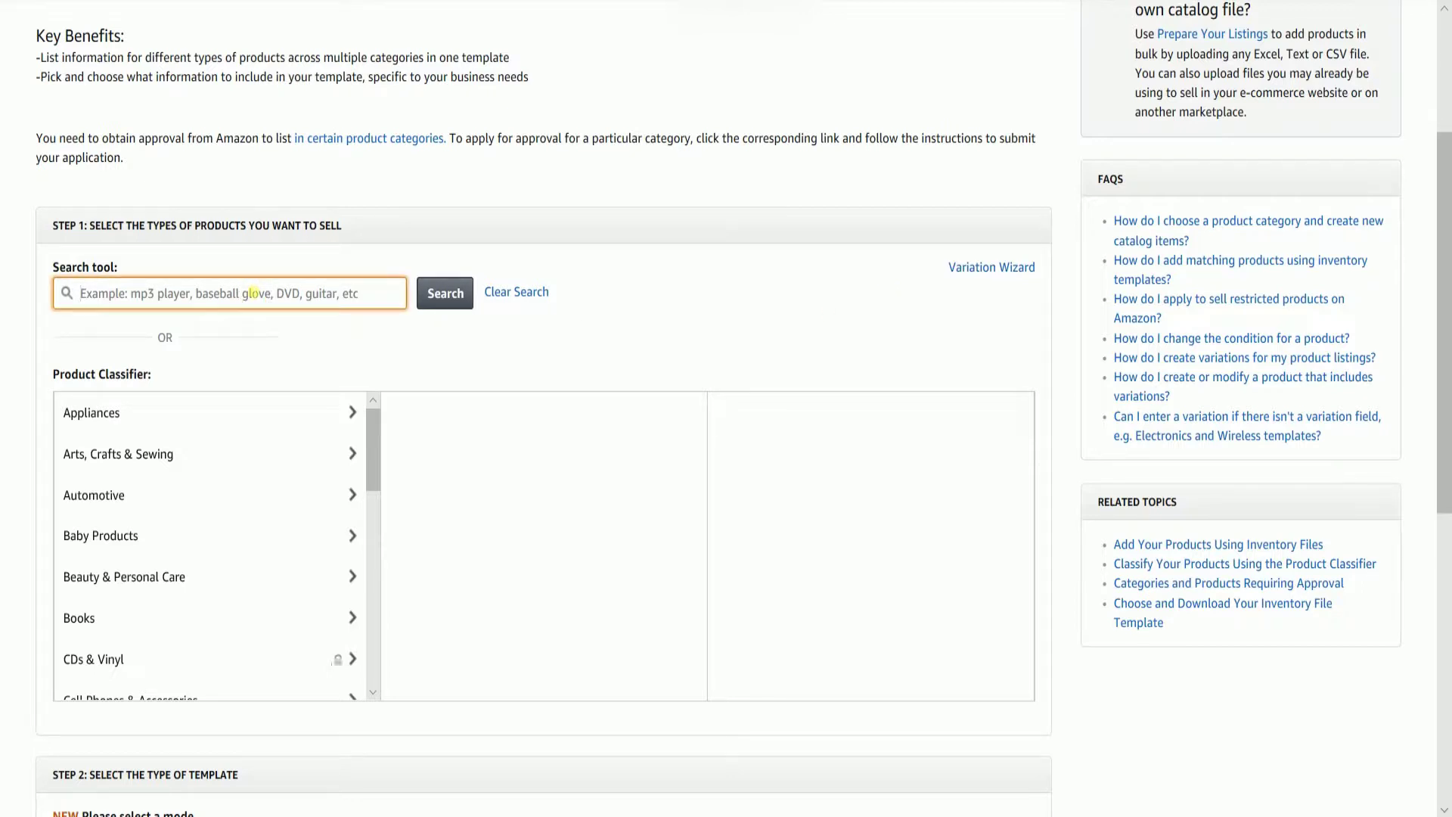
pyautogui.click(695, 378)
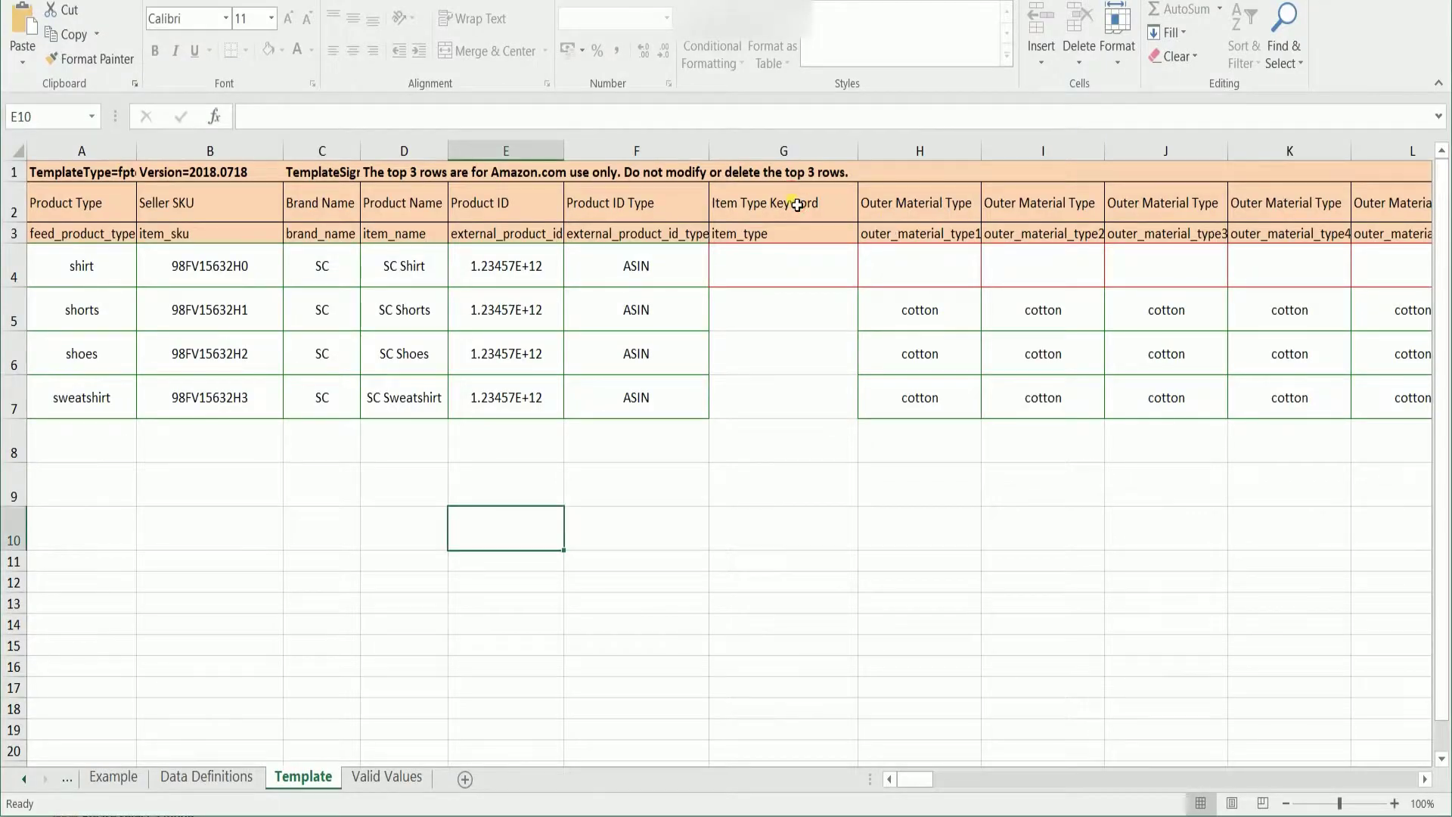
pyautogui.moveTo(792, 202); pyautogui.dragTo(786, 401)
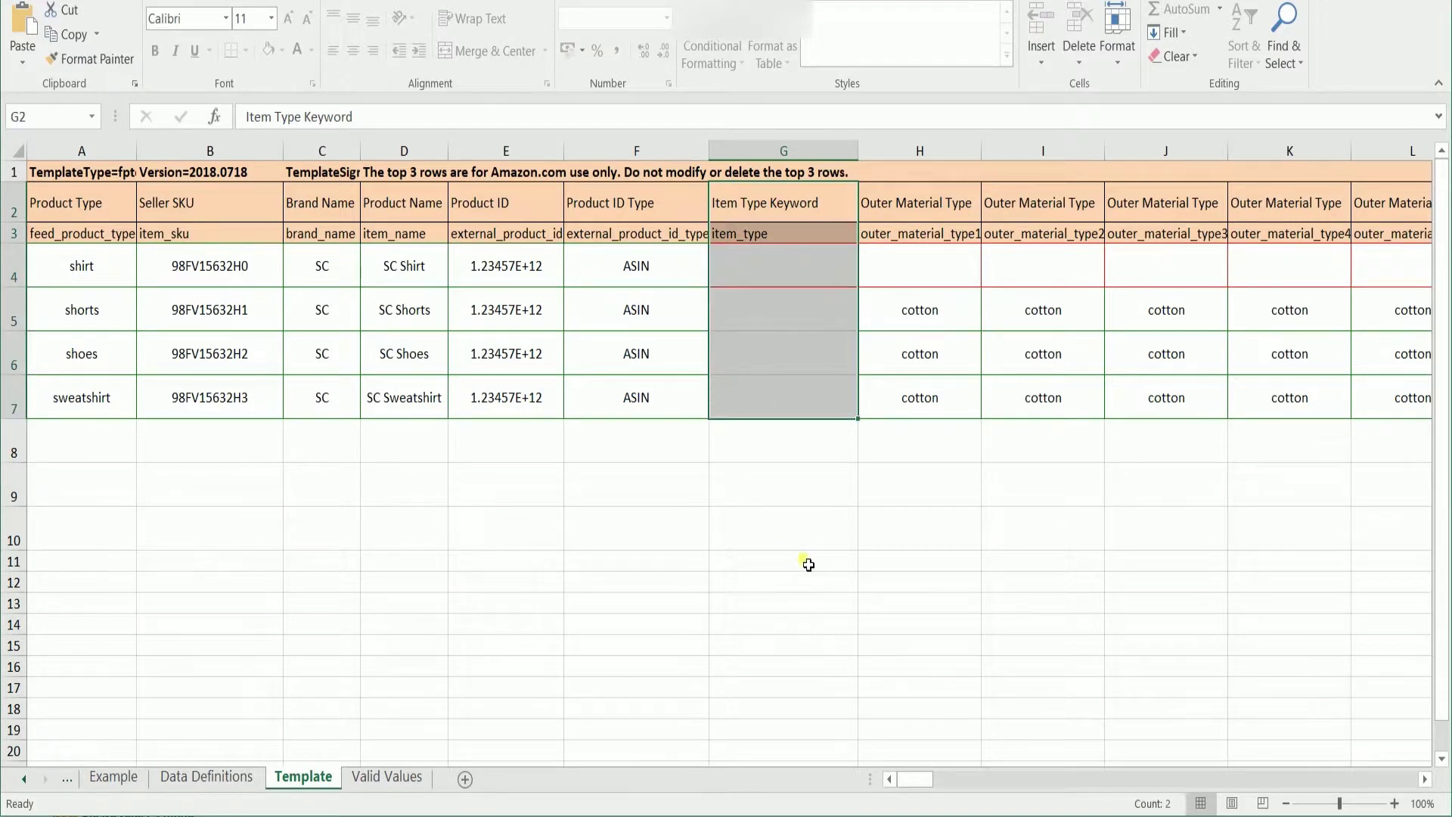
pyautogui.click(784, 433)
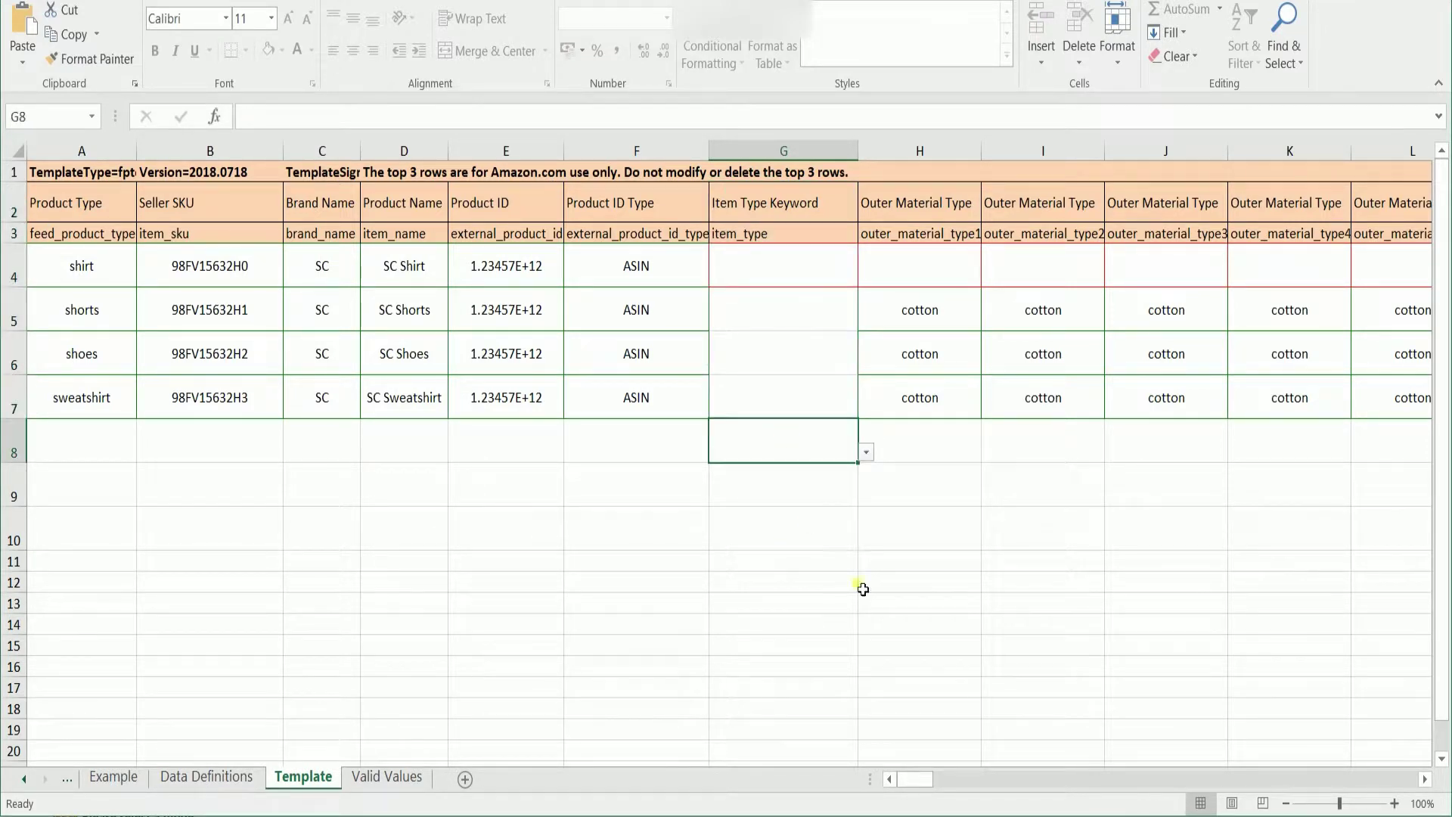
pyautogui.moveTo(908, 787); pyautogui.dragTo(987, 792)
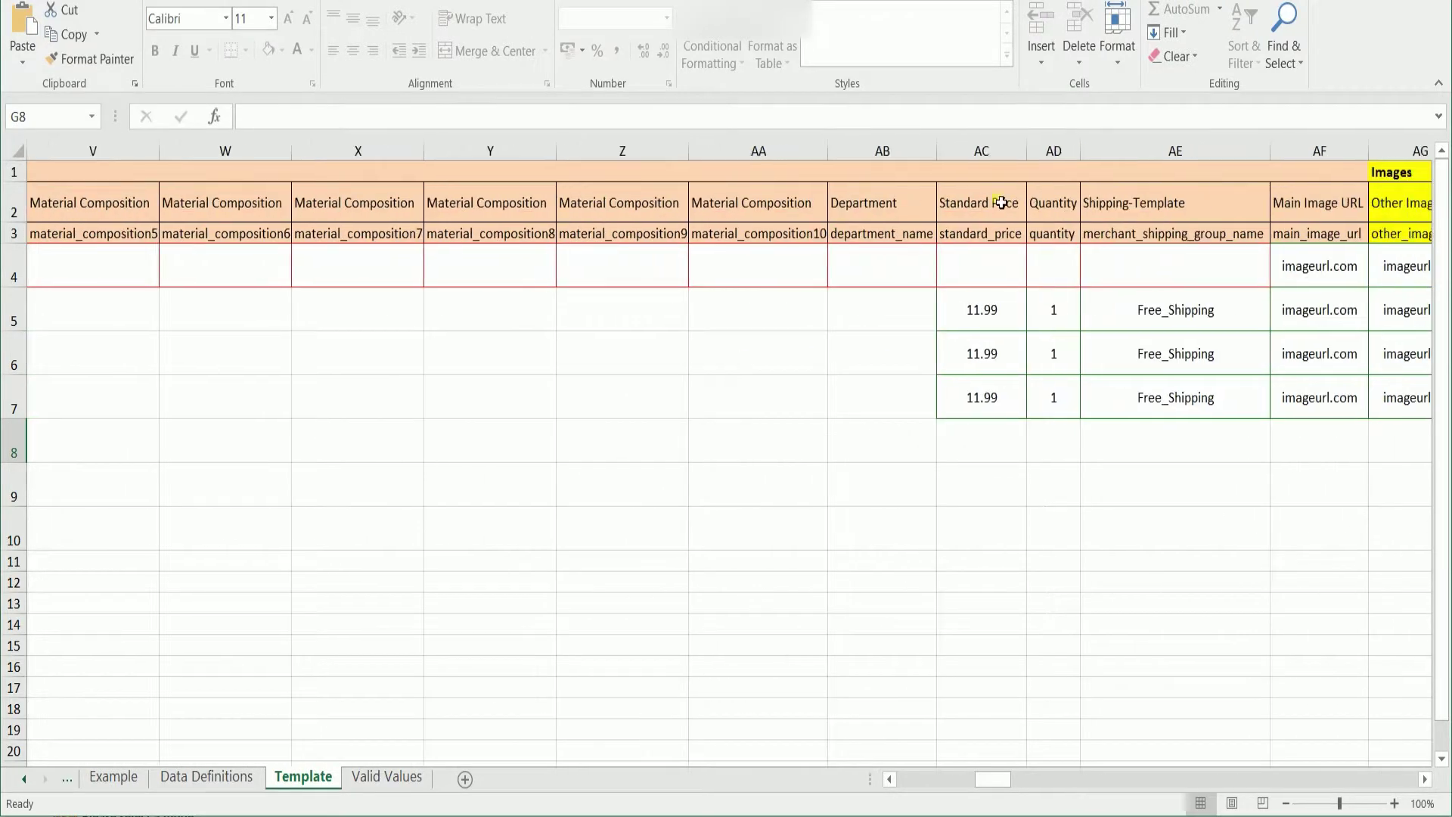
pyautogui.moveTo(885, 214); pyautogui.dragTo(920, 411)
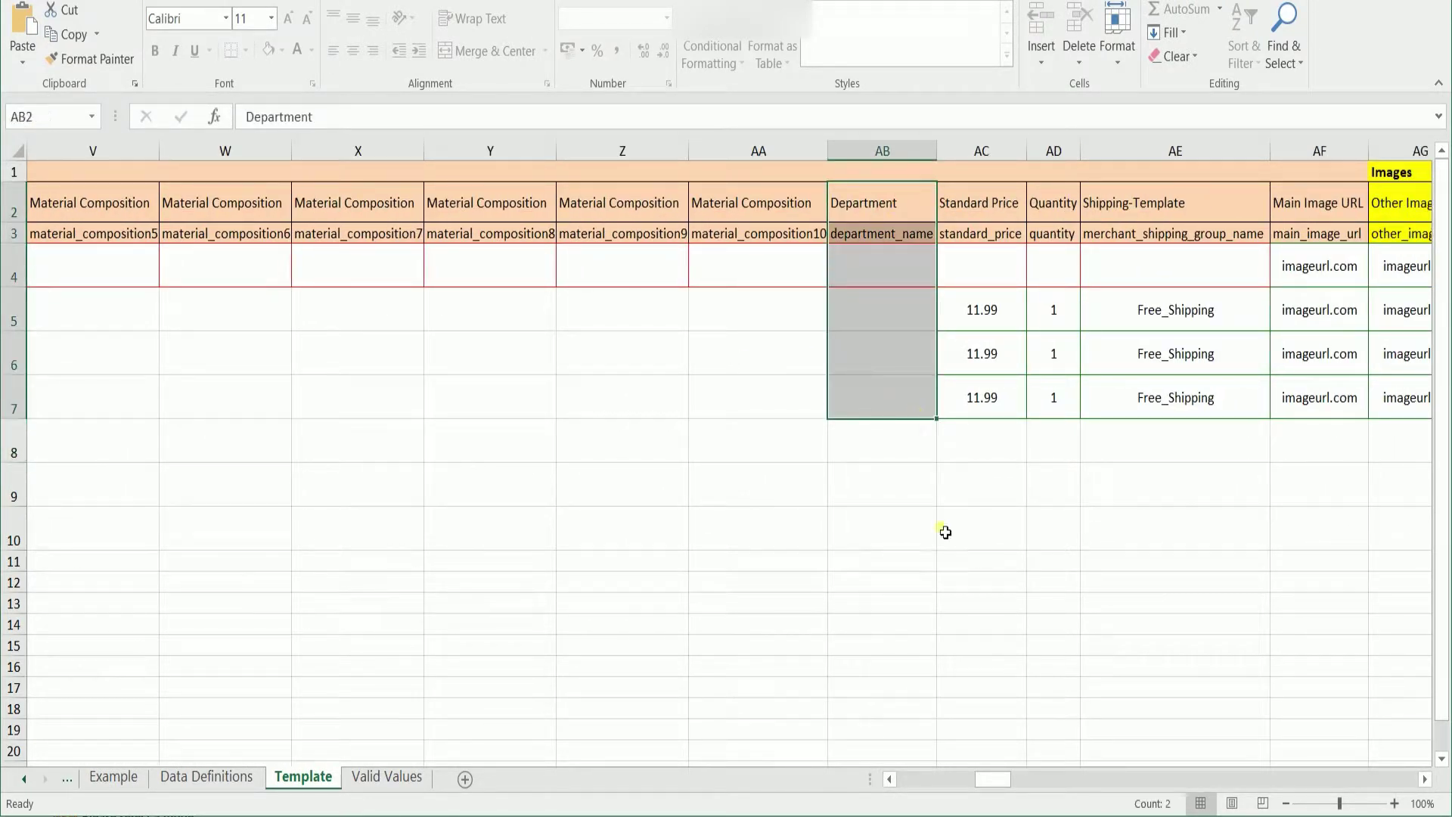
pyautogui.click(939, 527)
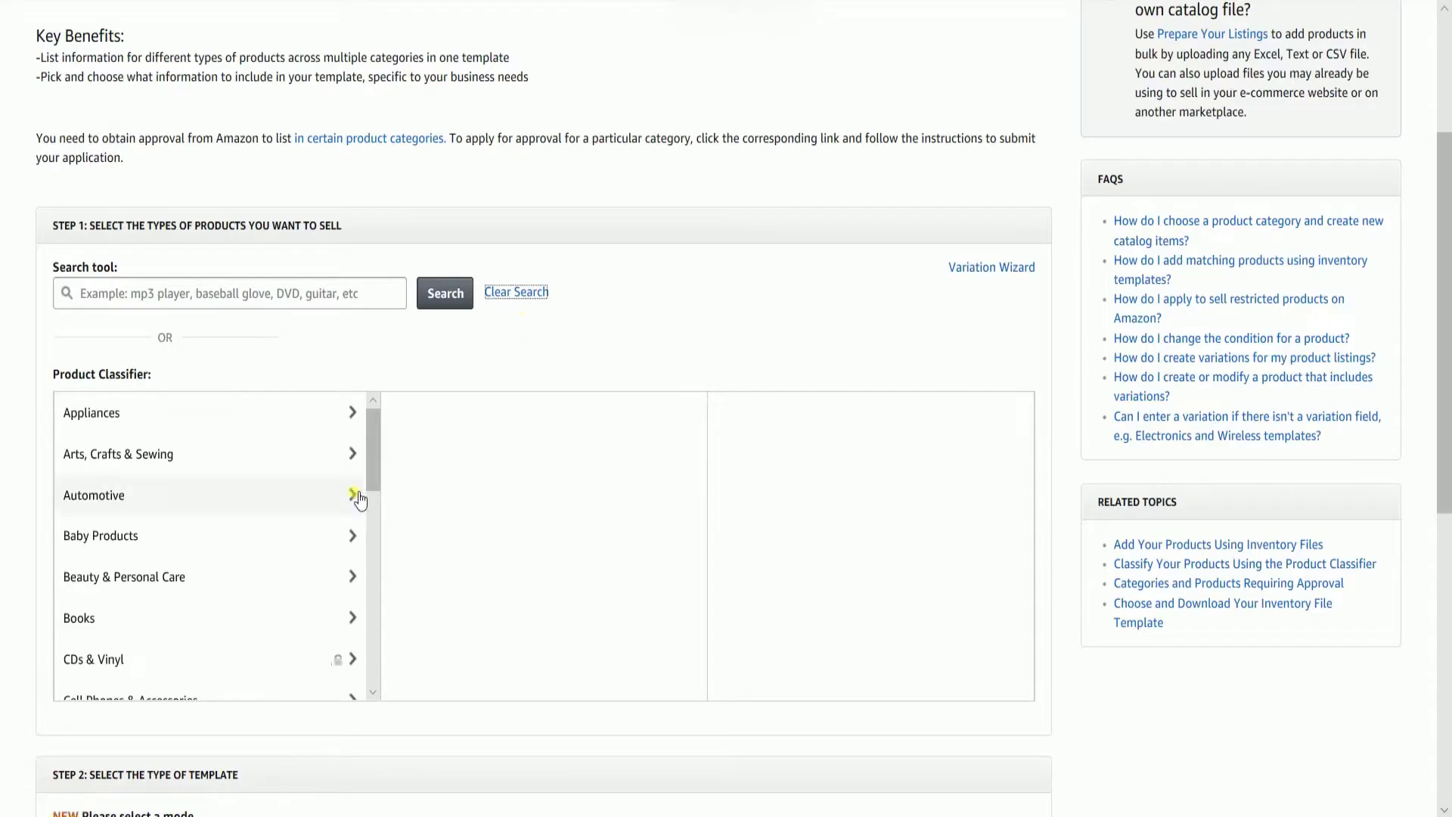
# Select T-Shirts under Clothing, Shoes & Jewelry > Men > Clothing > Shirts (fashion-t-shirts, mens).
pyautogui.scroll(-3, 271, 581)
pyautogui.scroll(-4, 271, 581)
pyautogui.scroll(3, 257, 529)
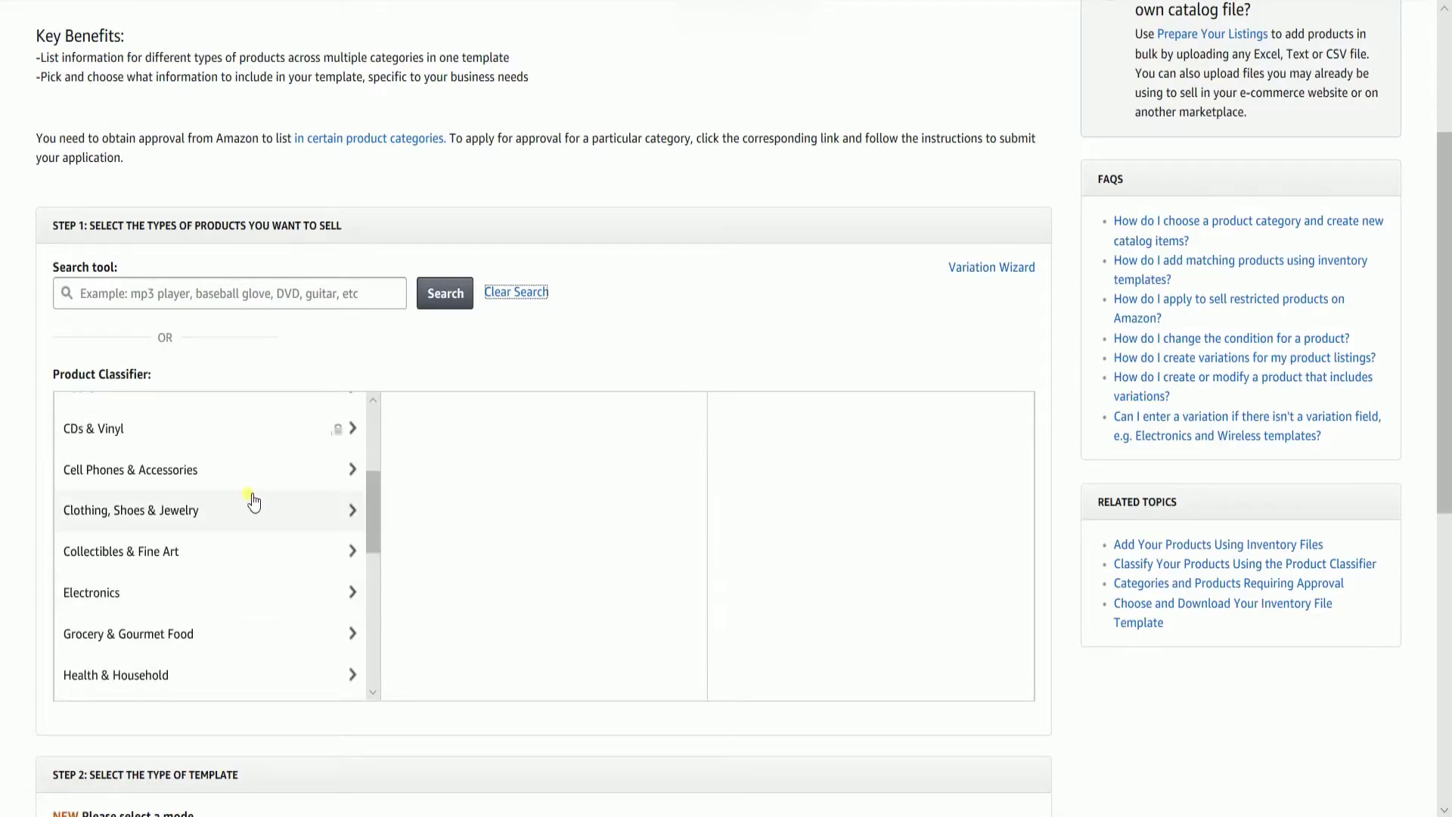
pyautogui.click(252, 501)
pyautogui.click(536, 648)
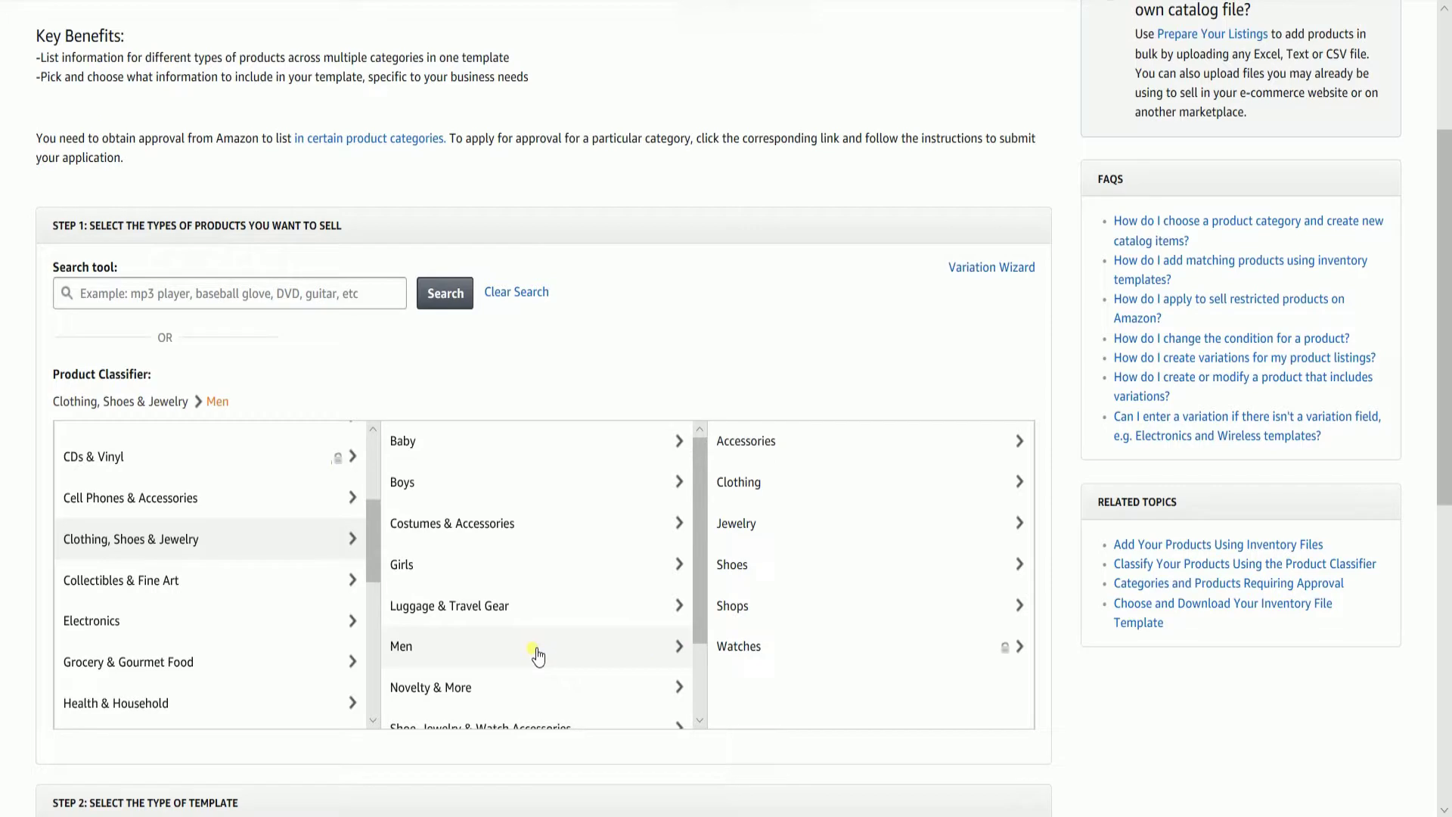
pyautogui.click(754, 493)
pyautogui.click(841, 691)
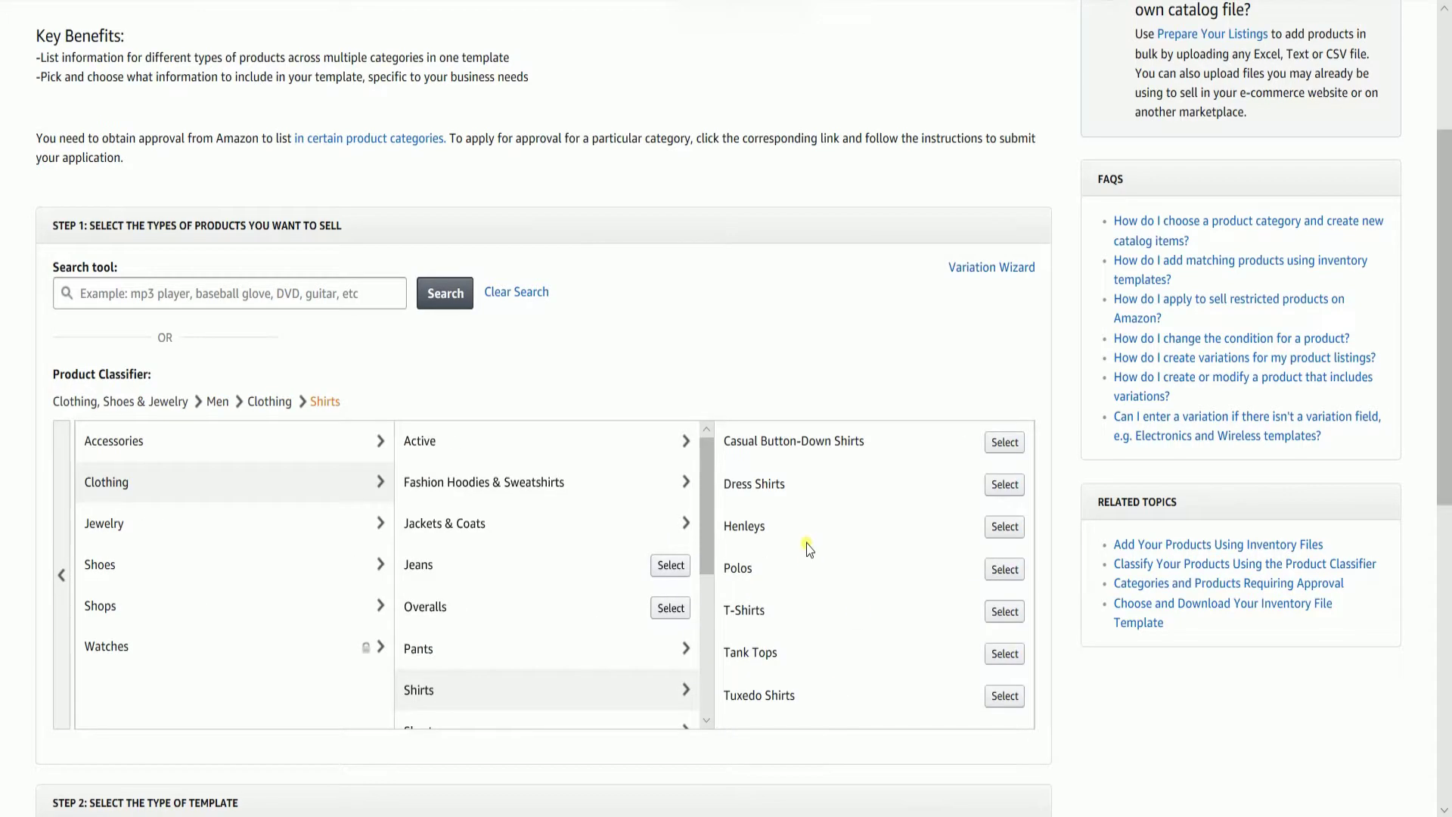
pyautogui.click(1018, 615)
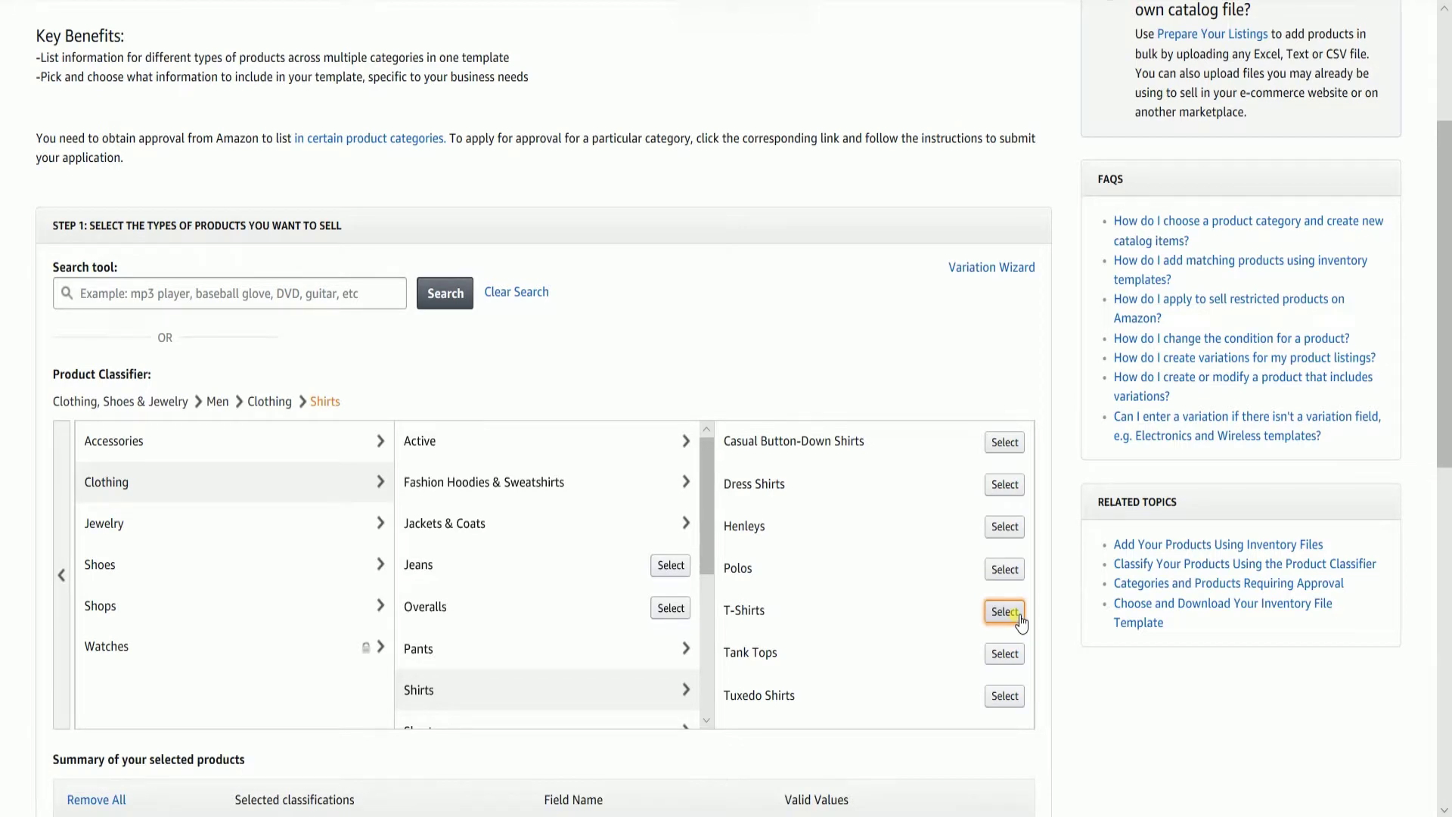
pyautogui.scroll(-2, 1020, 620)
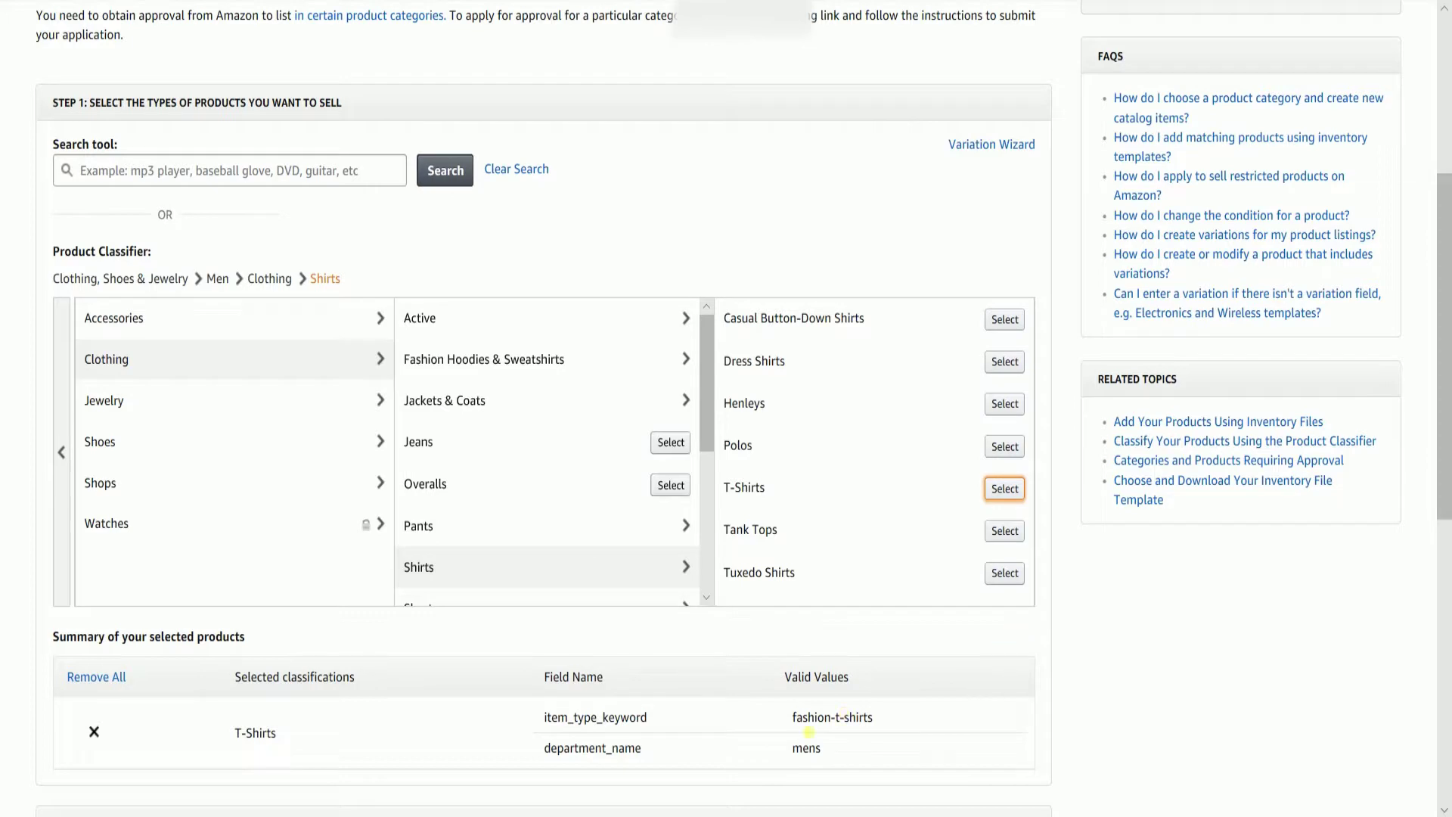
# Clear the classifier search and search for 'shirts', then 't-shirt'.
pyautogui.click(529, 169)
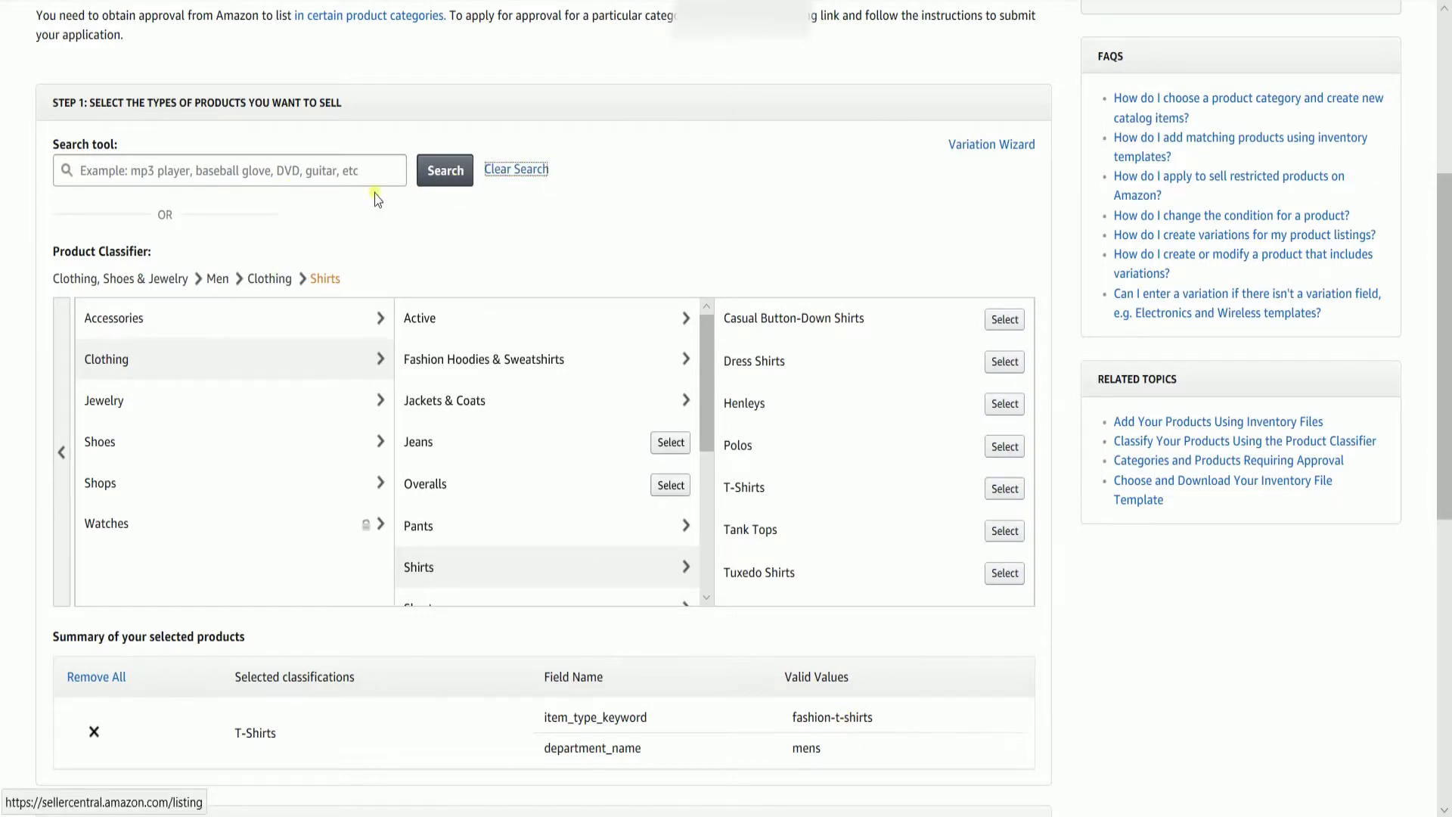
pyautogui.click(362, 183)
pyautogui.write('shirts')
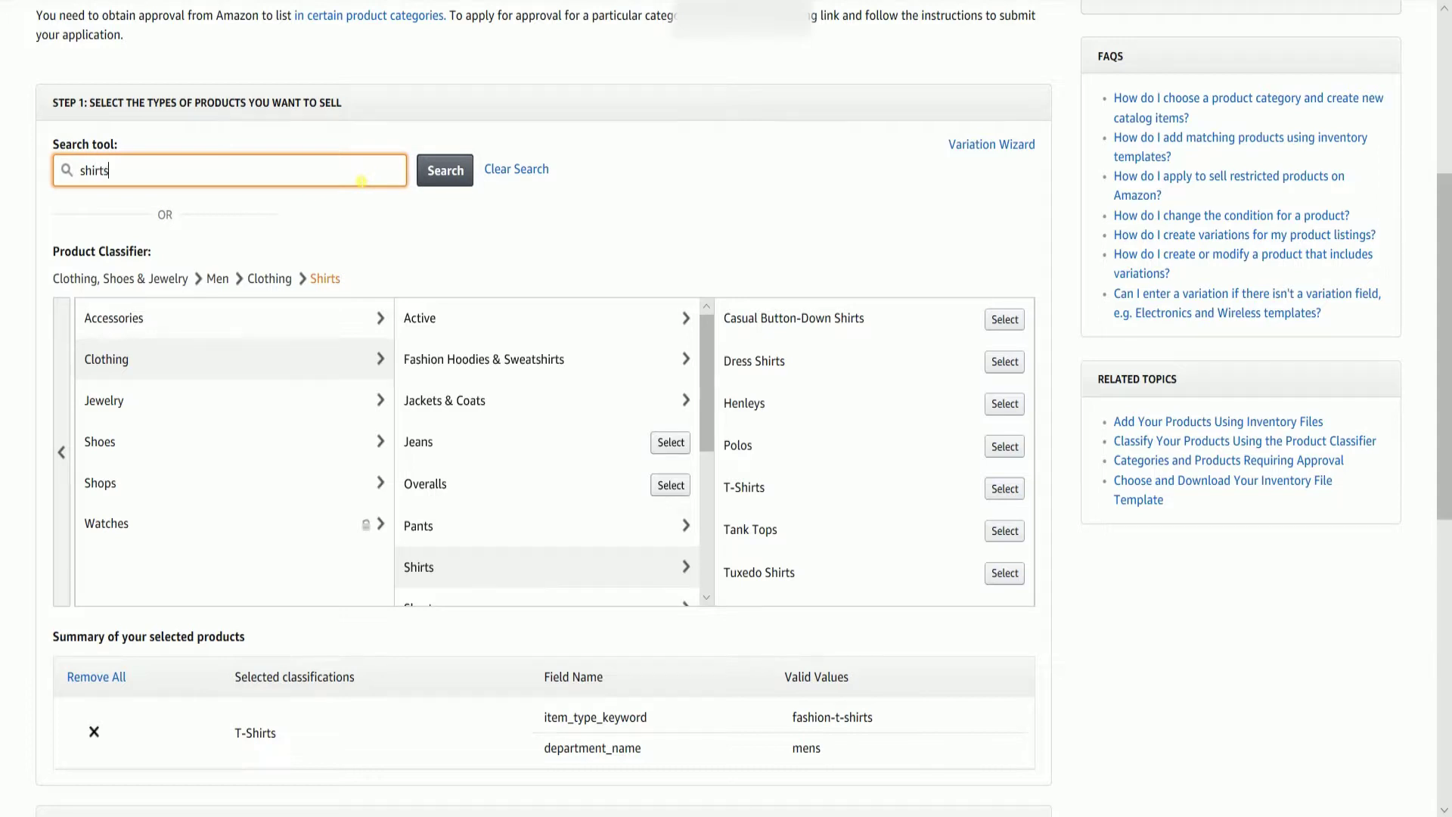
pyautogui.press('Return')
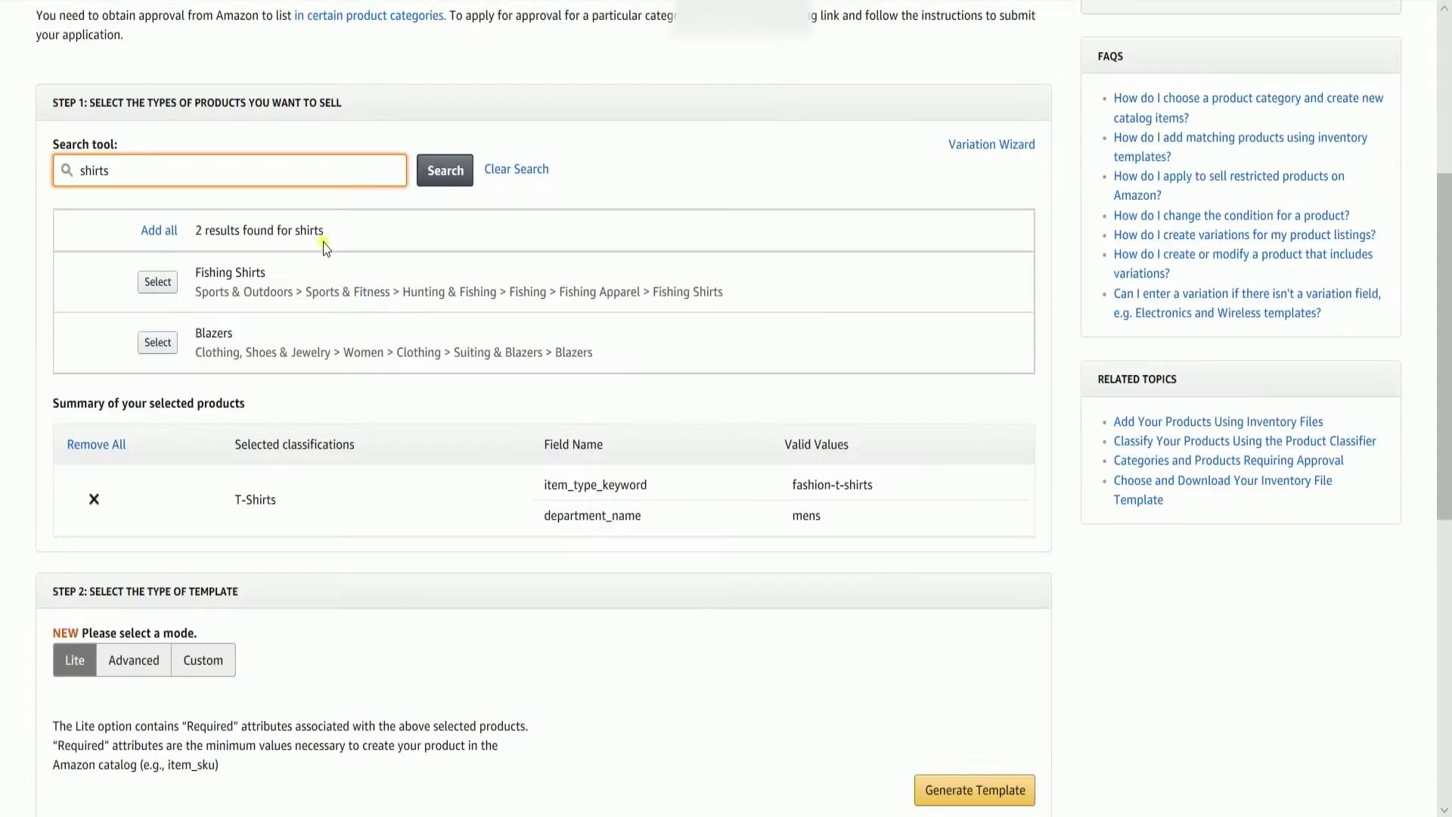
pyautogui.hotkey('ctrl', 'a')
pyautogui.write('t-shirt')
pyautogui.press('Return')
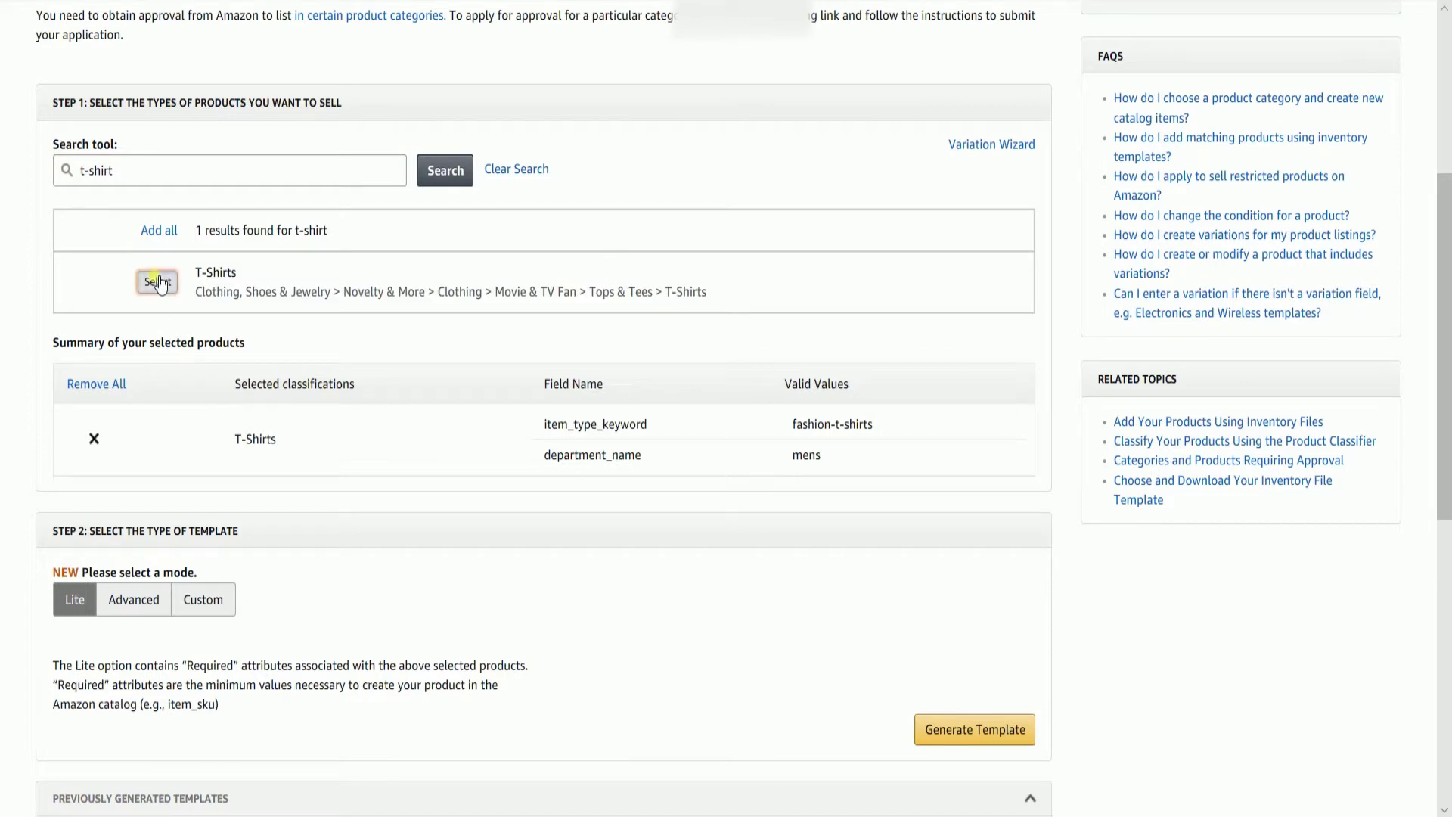
# Add the T-Shirts result, then remove the movie-and-tv-fan-t-shirts entry from selected products.
pyautogui.click(158, 281)
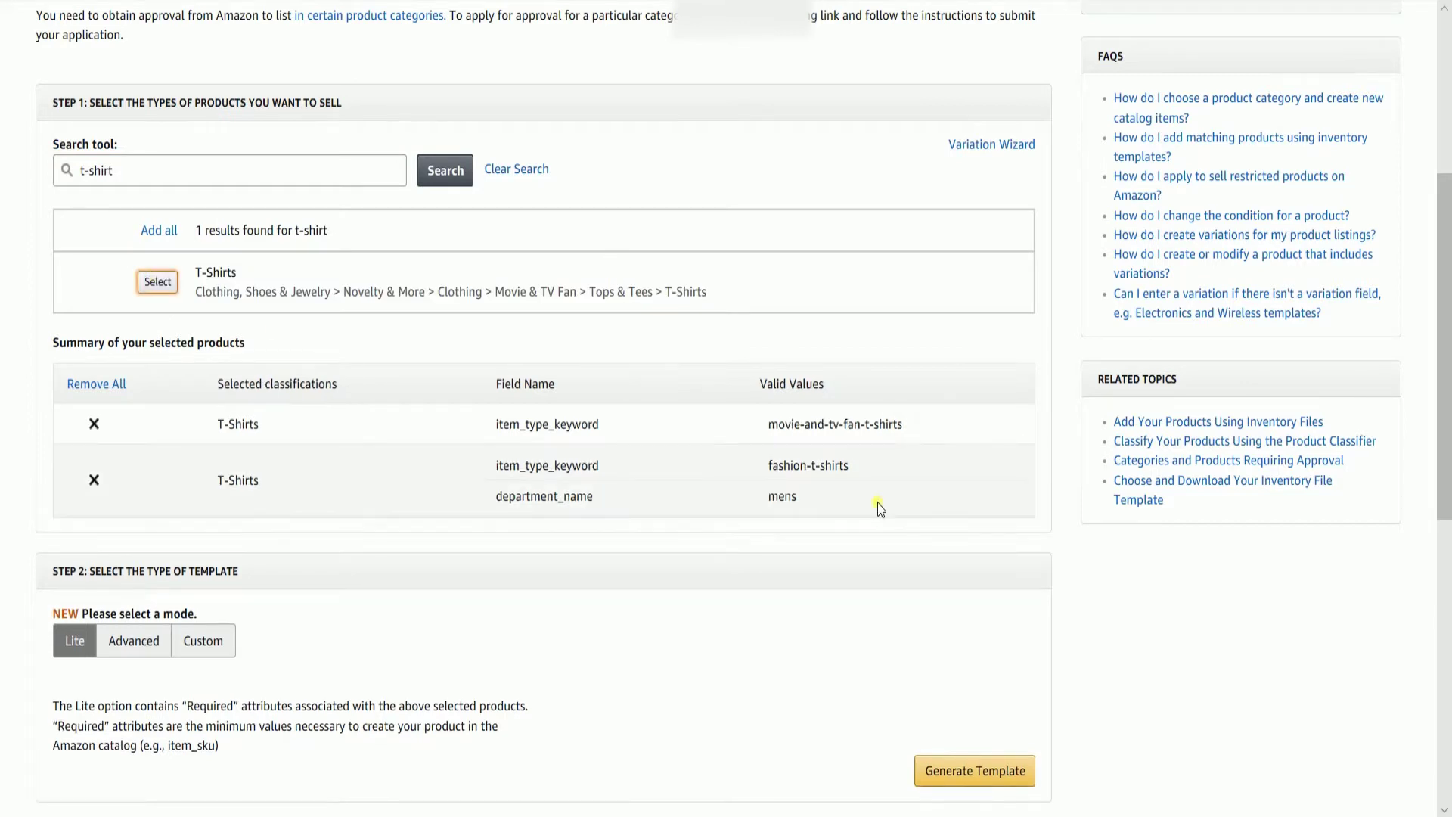
pyautogui.click(811, 428)
pyautogui.click(94, 425)
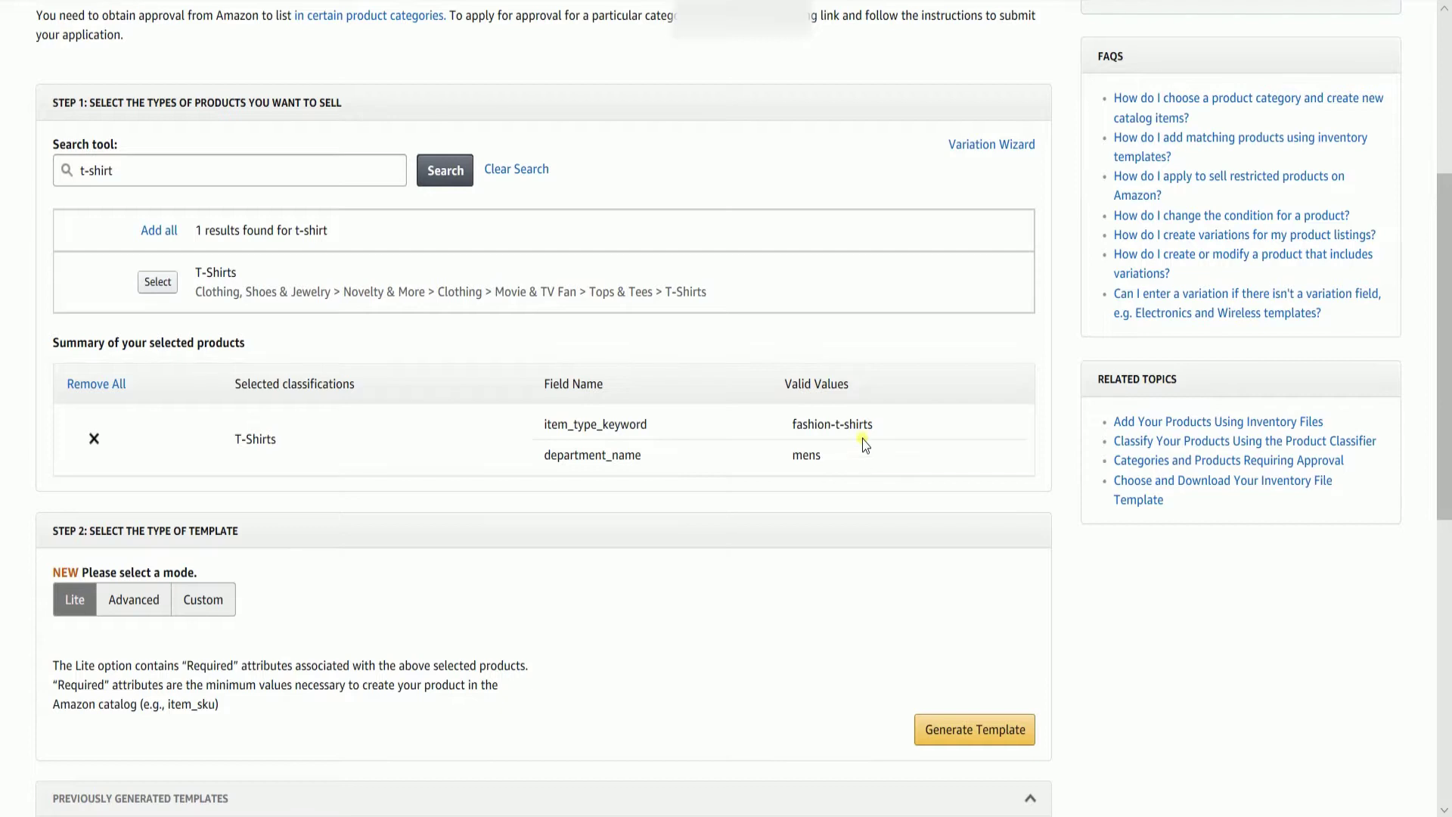
# Copy fashion-t-shirts from Seller Central into the shirt row's Item Type Keyword cell G4.
pyautogui.moveTo(901, 425); pyautogui.dragTo(788, 424)
pyautogui.hotkey('ctrl', 'c')
pyautogui.hotkey('alt', 'Tab')
pyautogui.click(832, 266)
pyautogui.hotkey('ctrl', 'v')
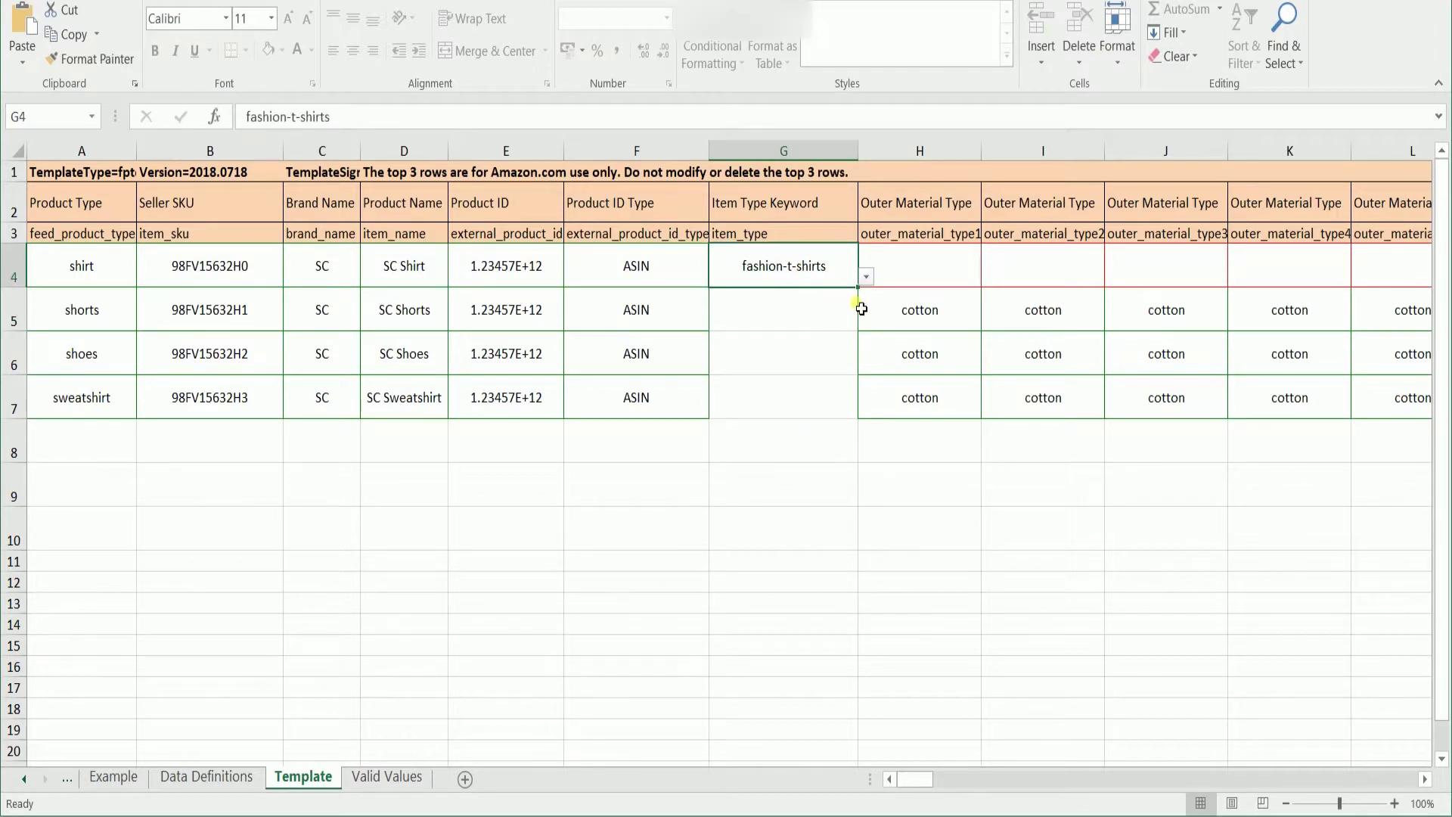
# Copy the department value mens from Seller Central into cell AB4.
pyautogui.hotkey('alt', 'Tab')
pyautogui.click(631, 454)
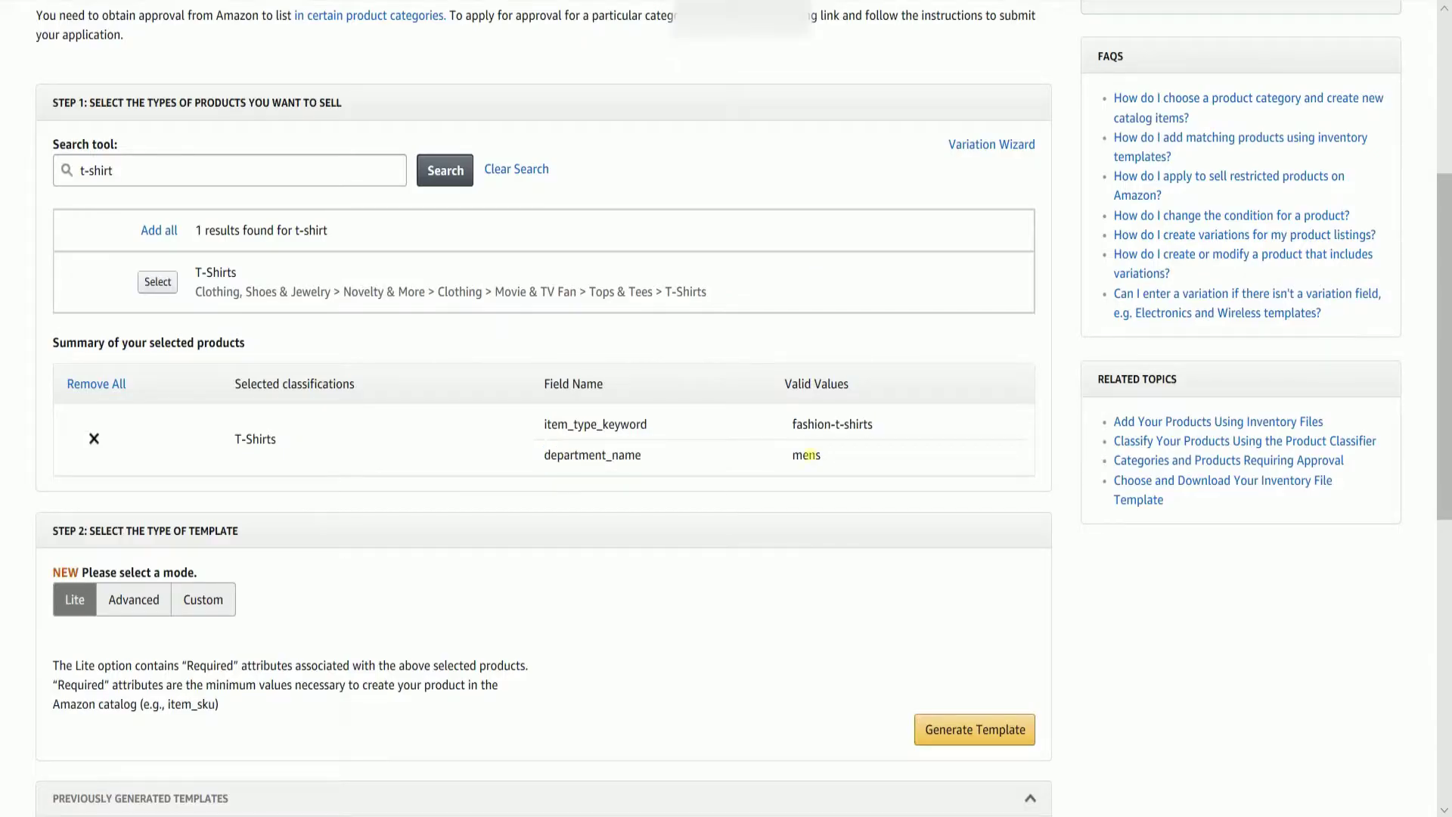
pyautogui.doubleClick(806, 454)
pyautogui.hotkey('ctrl', 'c')
pyautogui.hotkey('alt', 'Tab')
pyautogui.moveTo(930, 779); pyautogui.dragTo(986, 778)
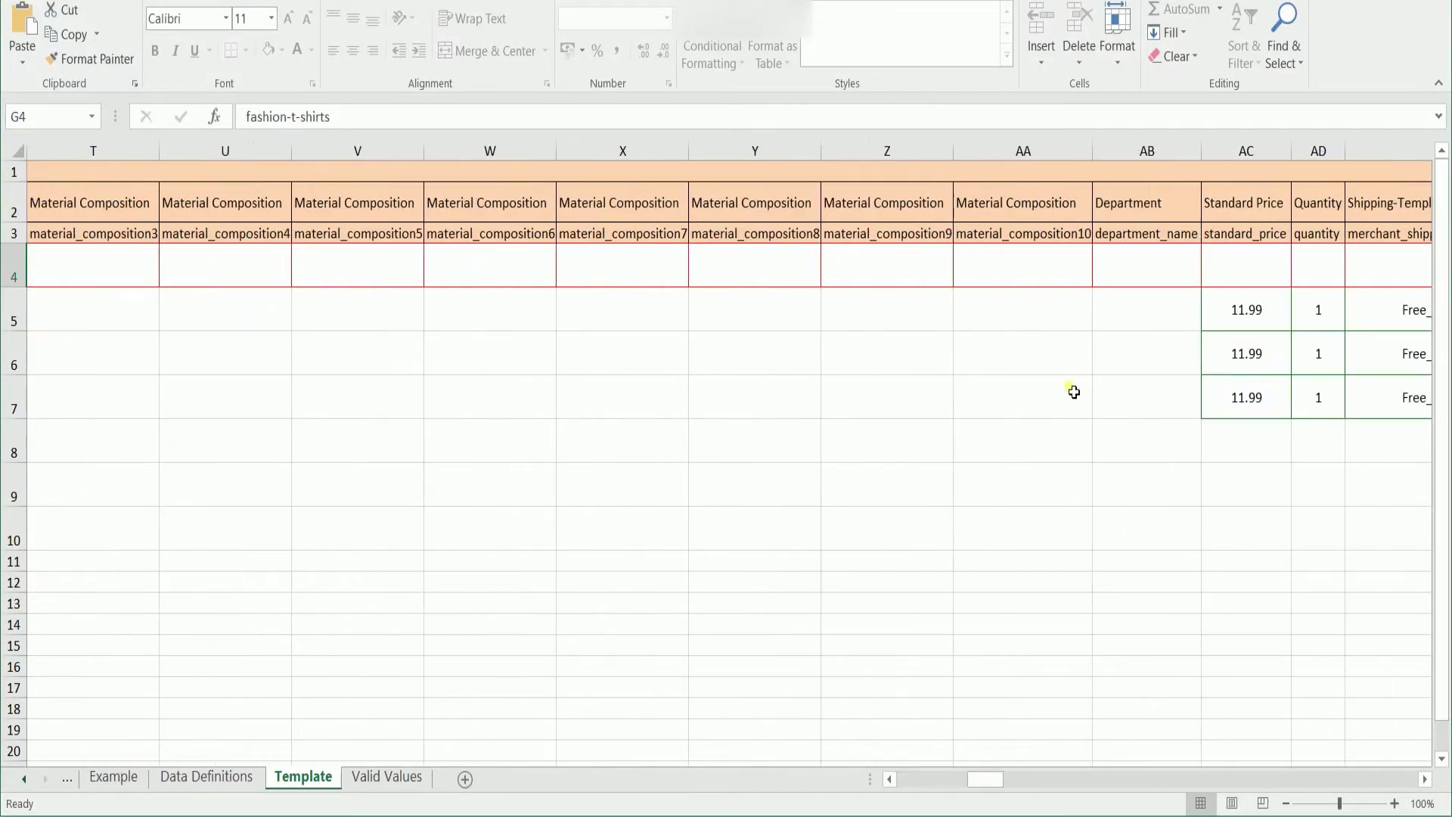
pyautogui.click(1172, 266)
pyautogui.hotkey('ctrl', 'v')
pyautogui.press('Return')
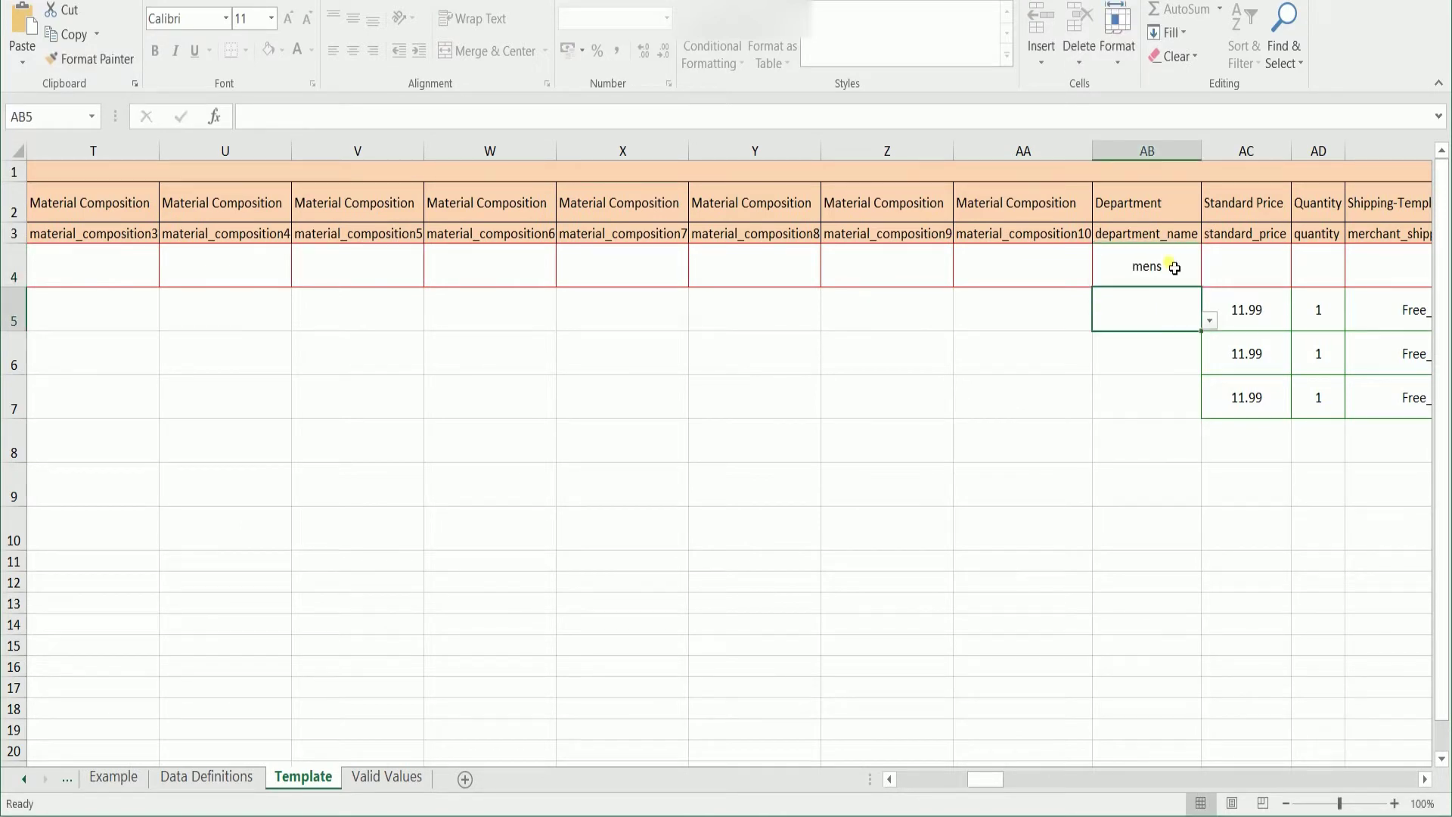
pyautogui.moveTo(987, 786); pyautogui.dragTo(906, 782)
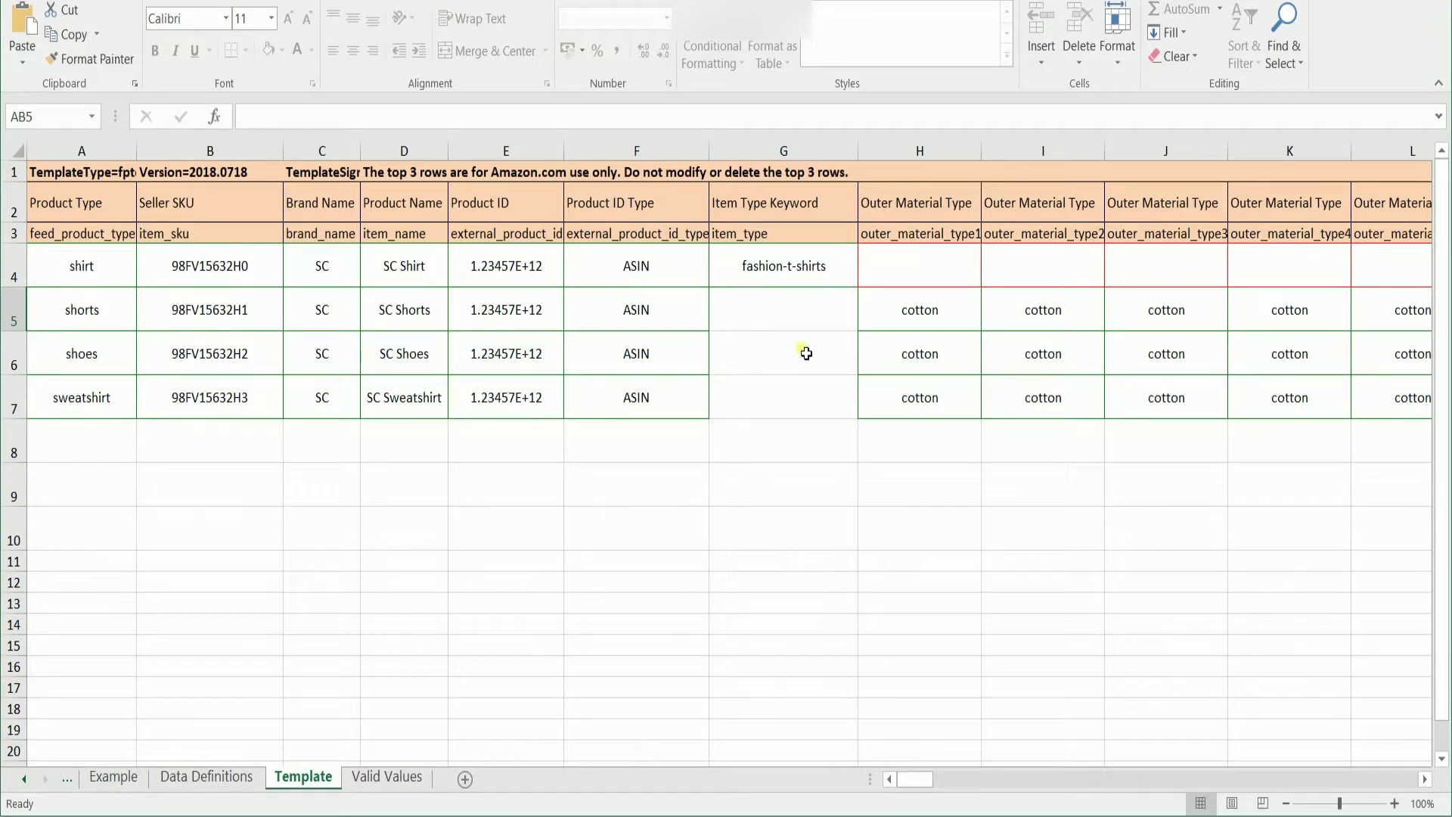
pyautogui.click(798, 322)
# Add men's Cargo shorts to the selected products to get the cargo-shorts keyword.
pyautogui.click(95, 318)
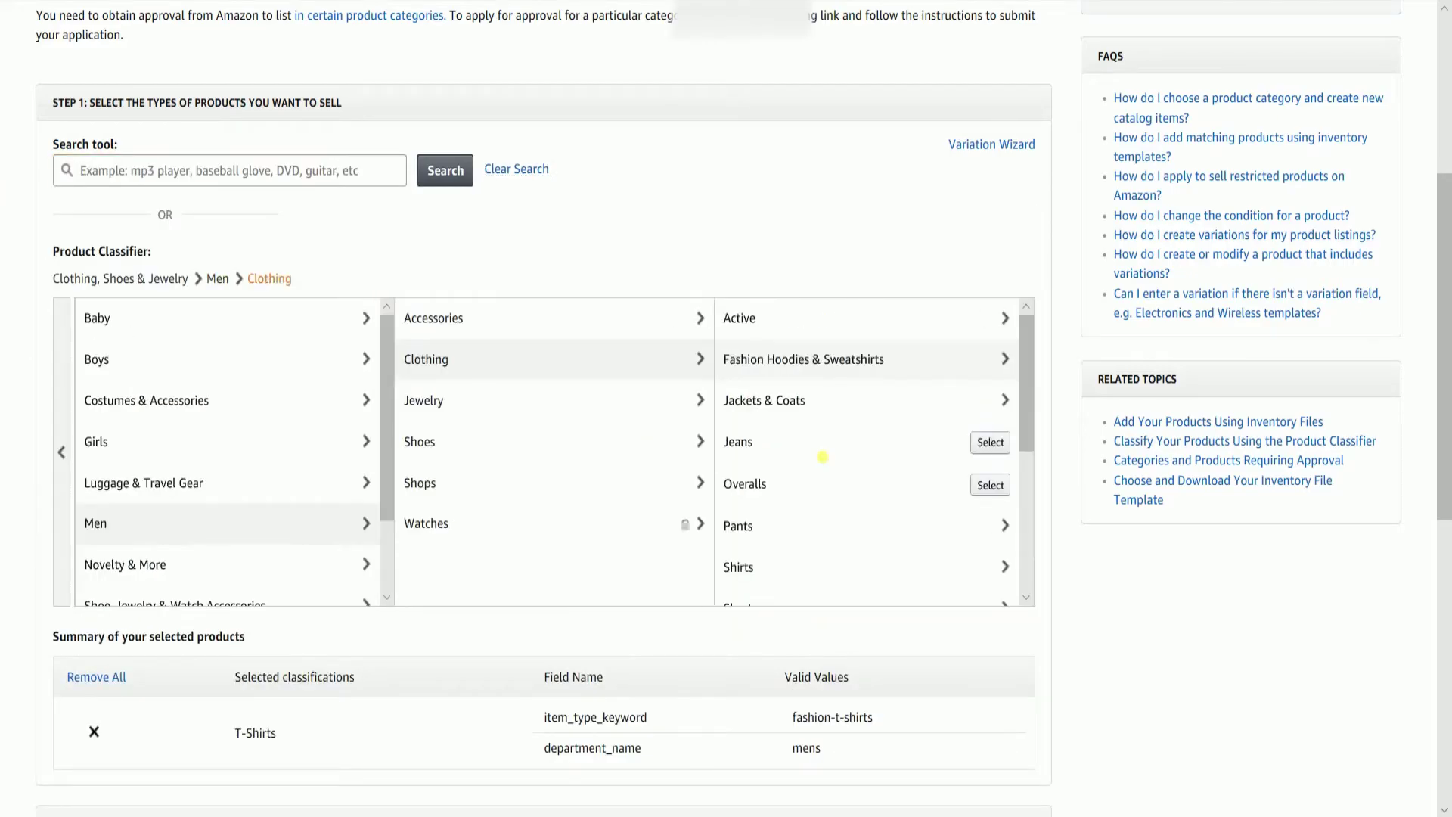
pyautogui.click(756, 601)
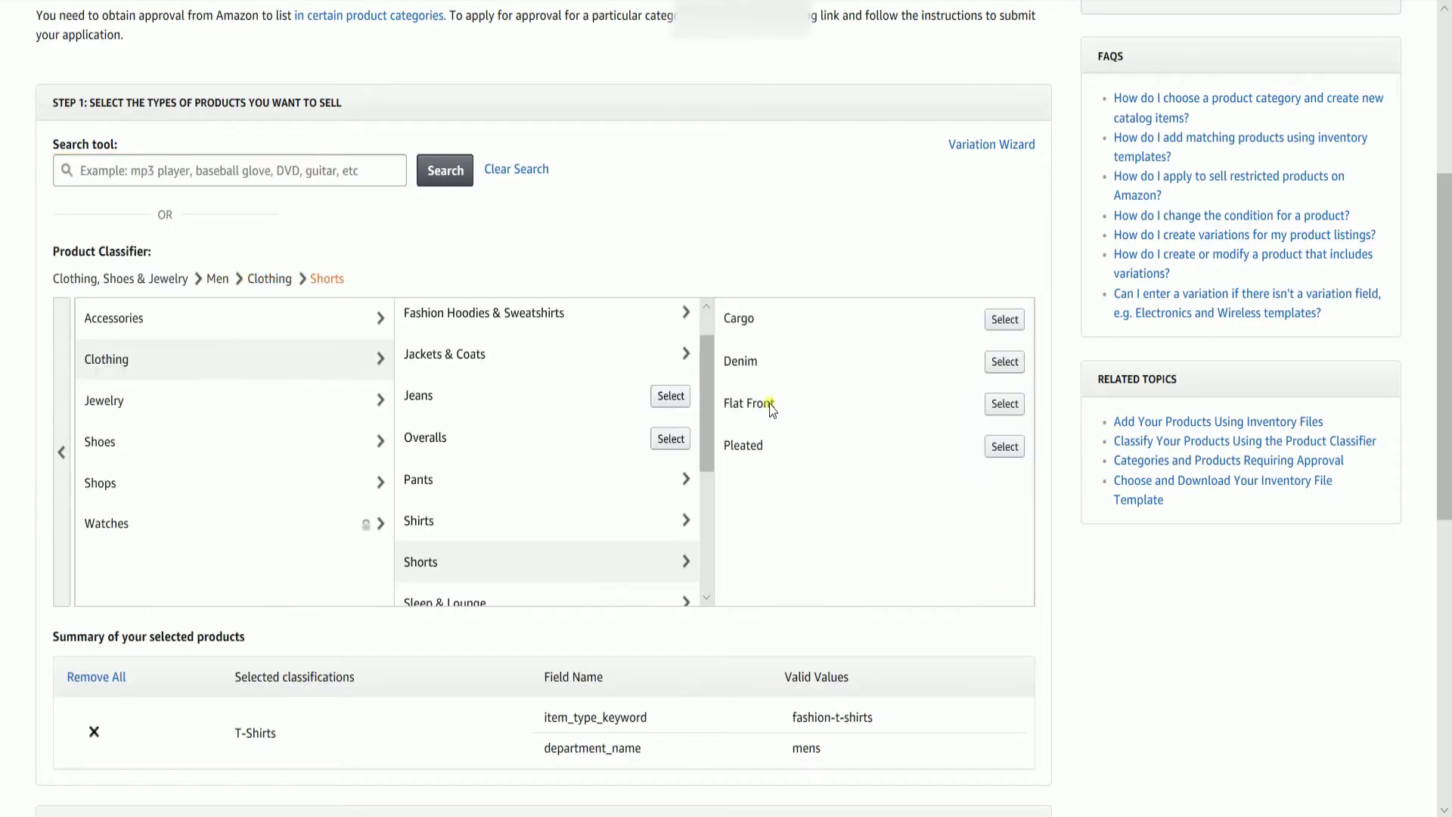
pyautogui.click(1005, 319)
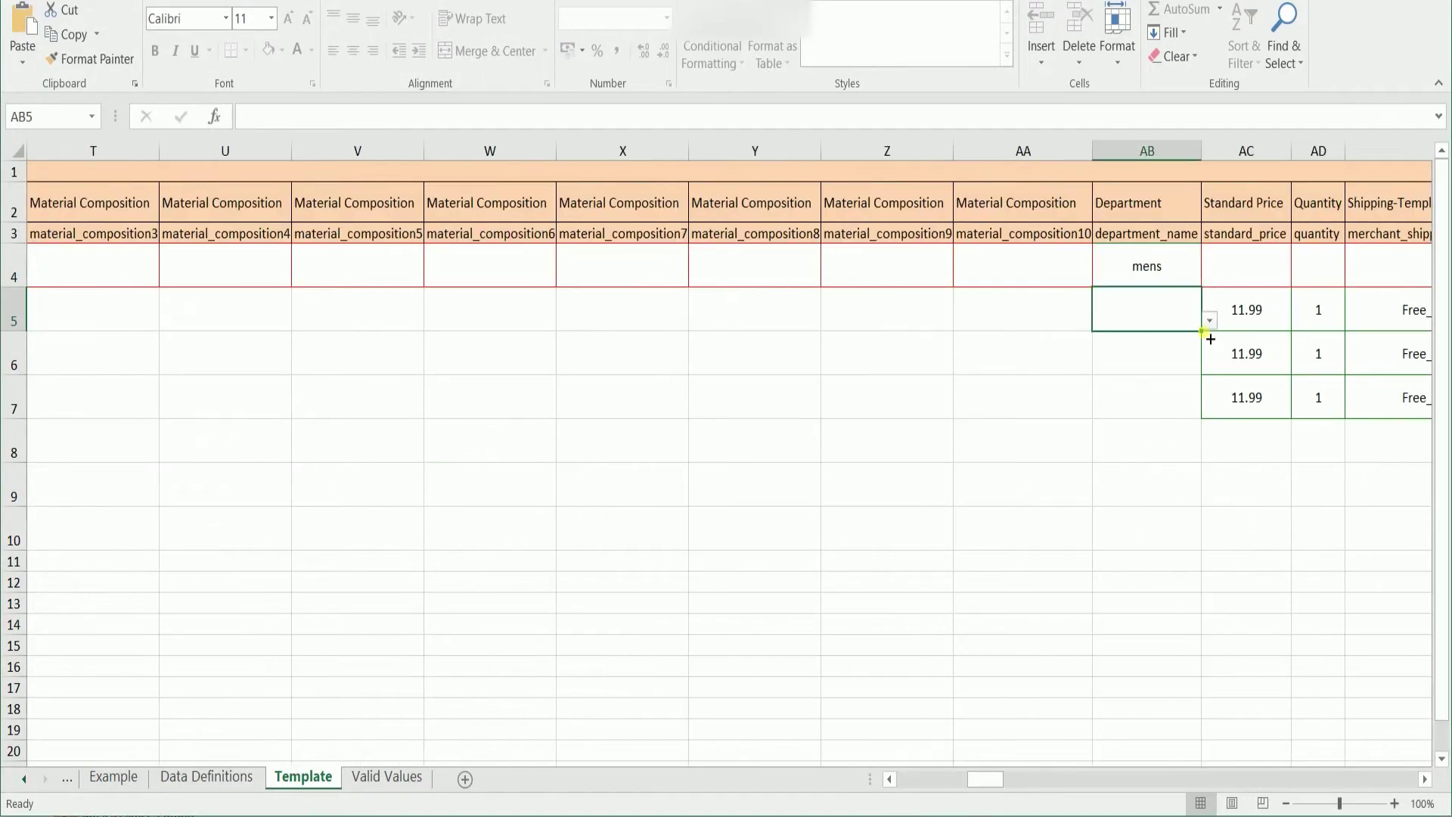
pyautogui.press('Return')
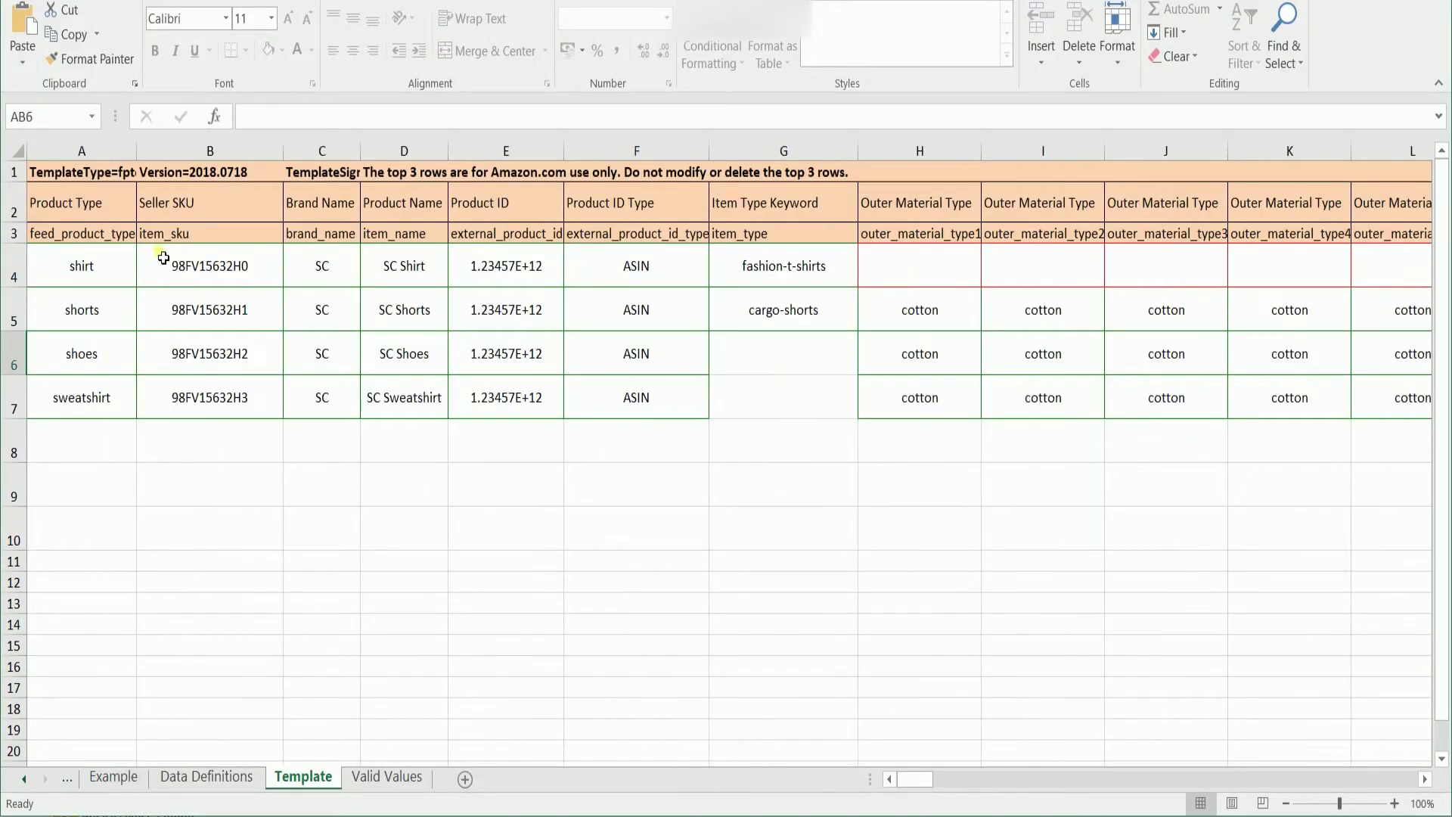
# Add men's Oxfords shoes and enter oxfords-shoes in the shoes row's keyword cell.
pyautogui.click(786, 371)
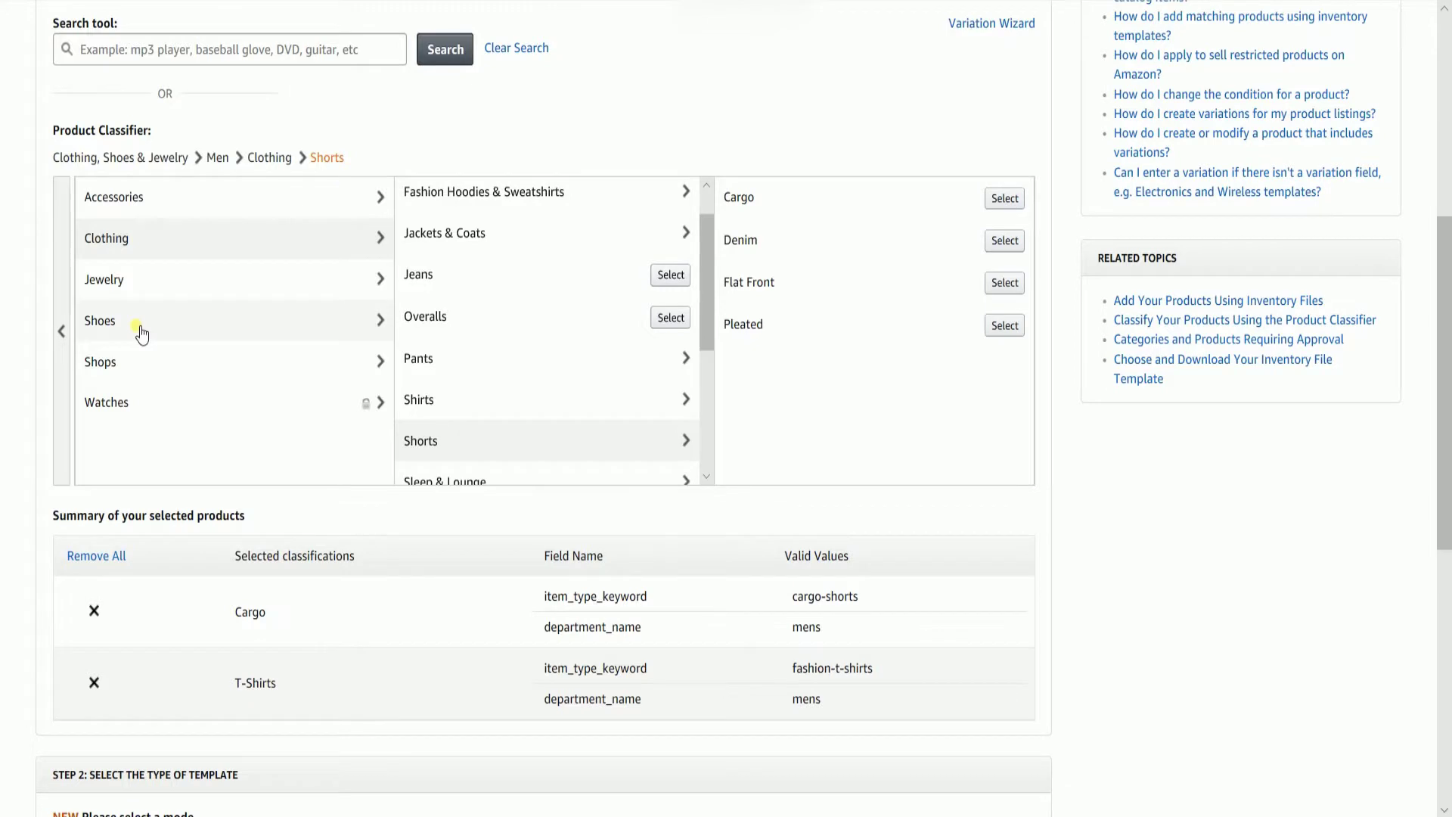
pyautogui.click(139, 331)
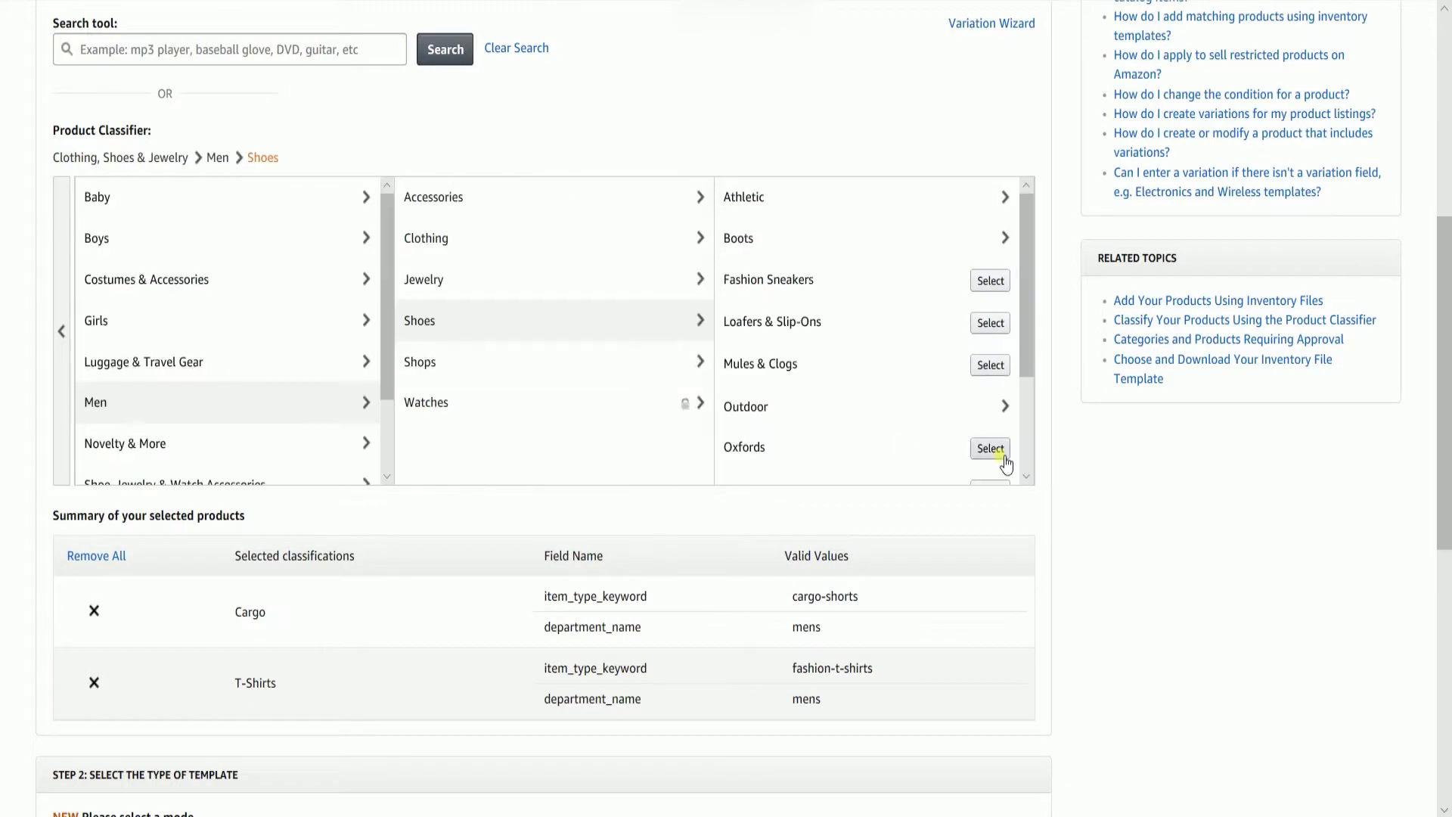
pyautogui.click(990, 448)
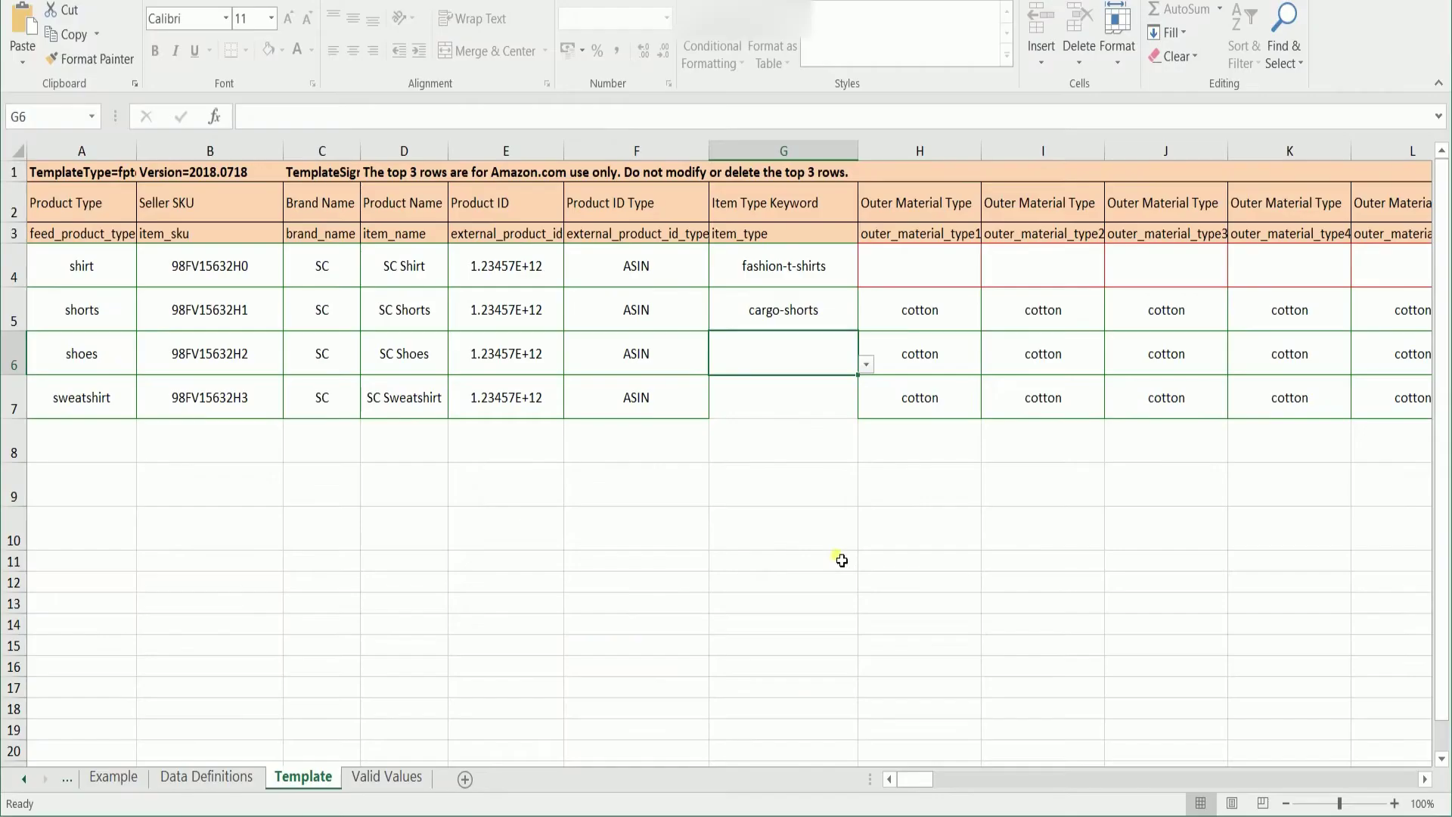
pyautogui.write('oxfords-shoes')
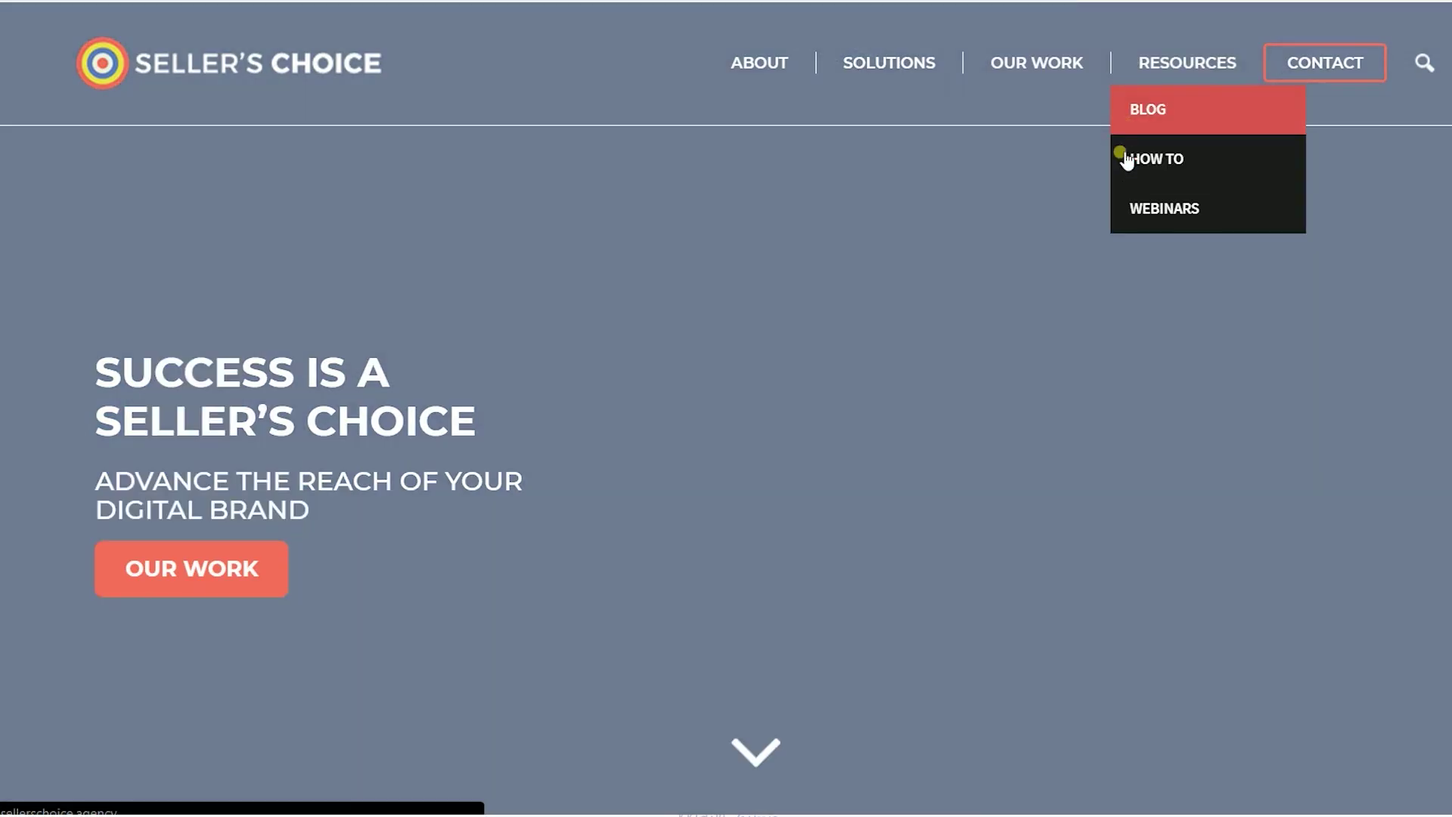
# Visit the How To articles and Webinars pages, then return to How To.
pyautogui.click(1124, 152)
pyautogui.scroll(-5, 1116, 262)
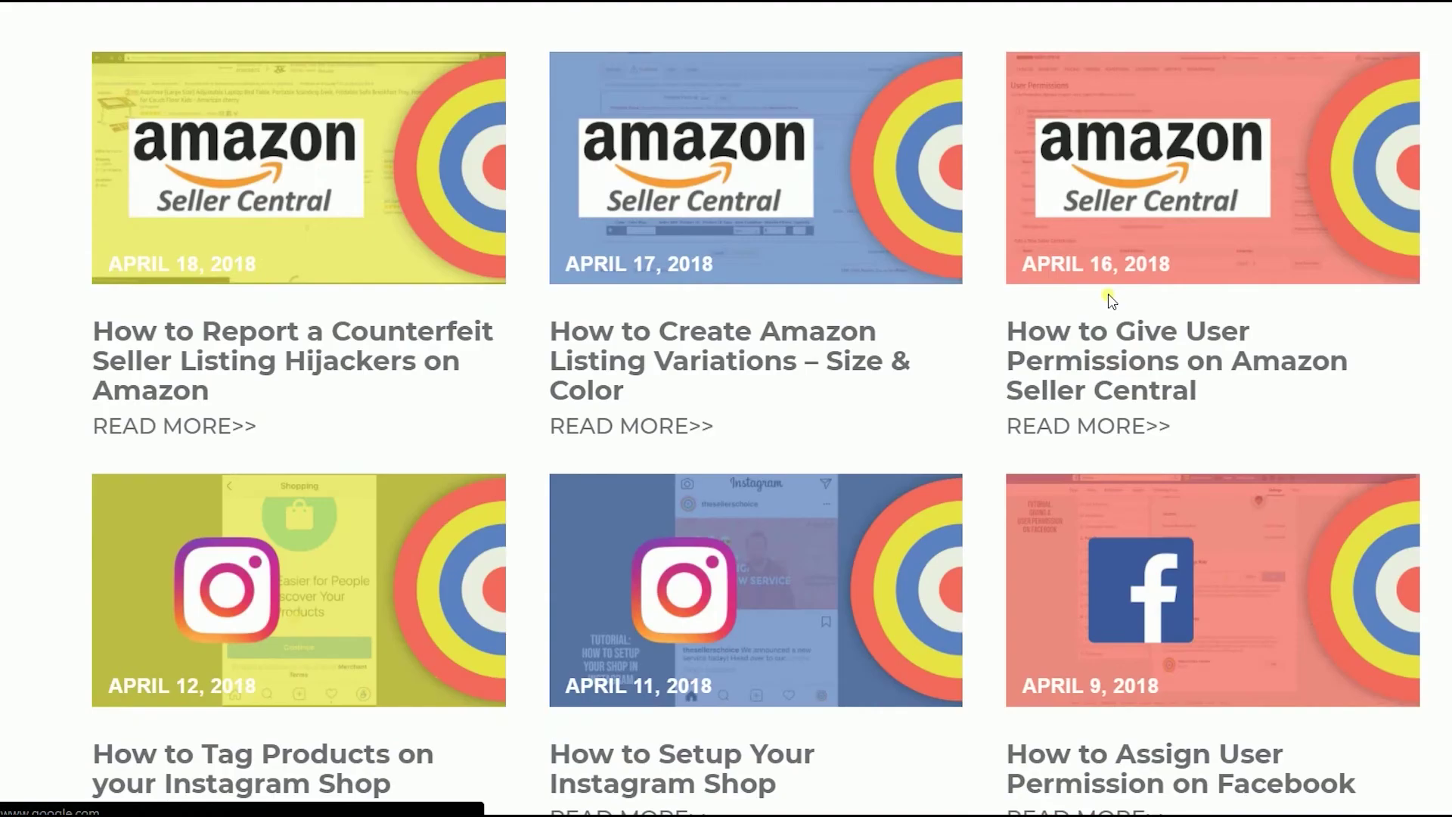
pyautogui.scroll(5, 1102, 298)
pyautogui.moveTo(1229, 64)
pyautogui.click(1177, 208)
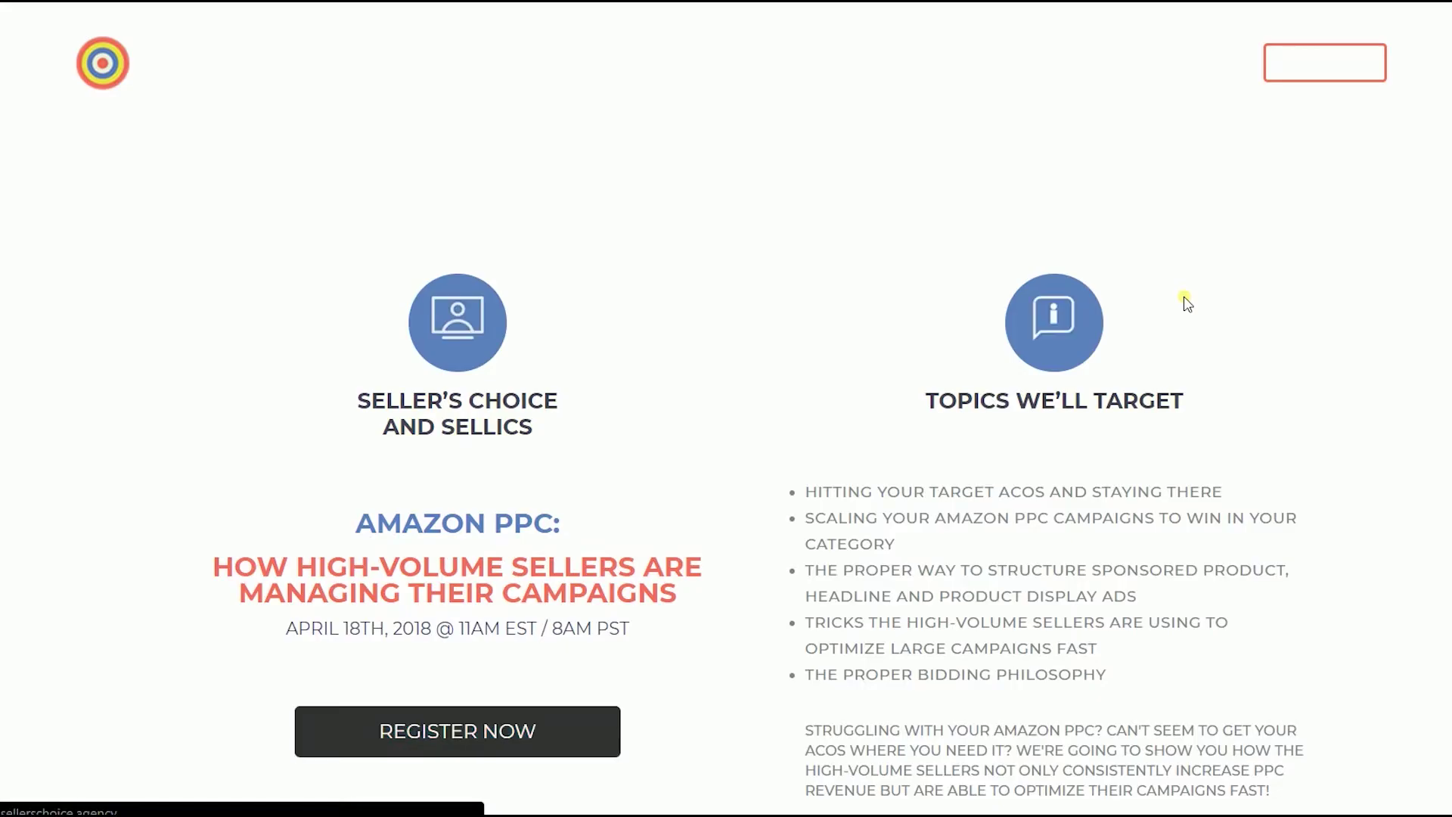
pyautogui.scroll(-6, 1187, 302)
pyautogui.scroll(6, 1235, 166)
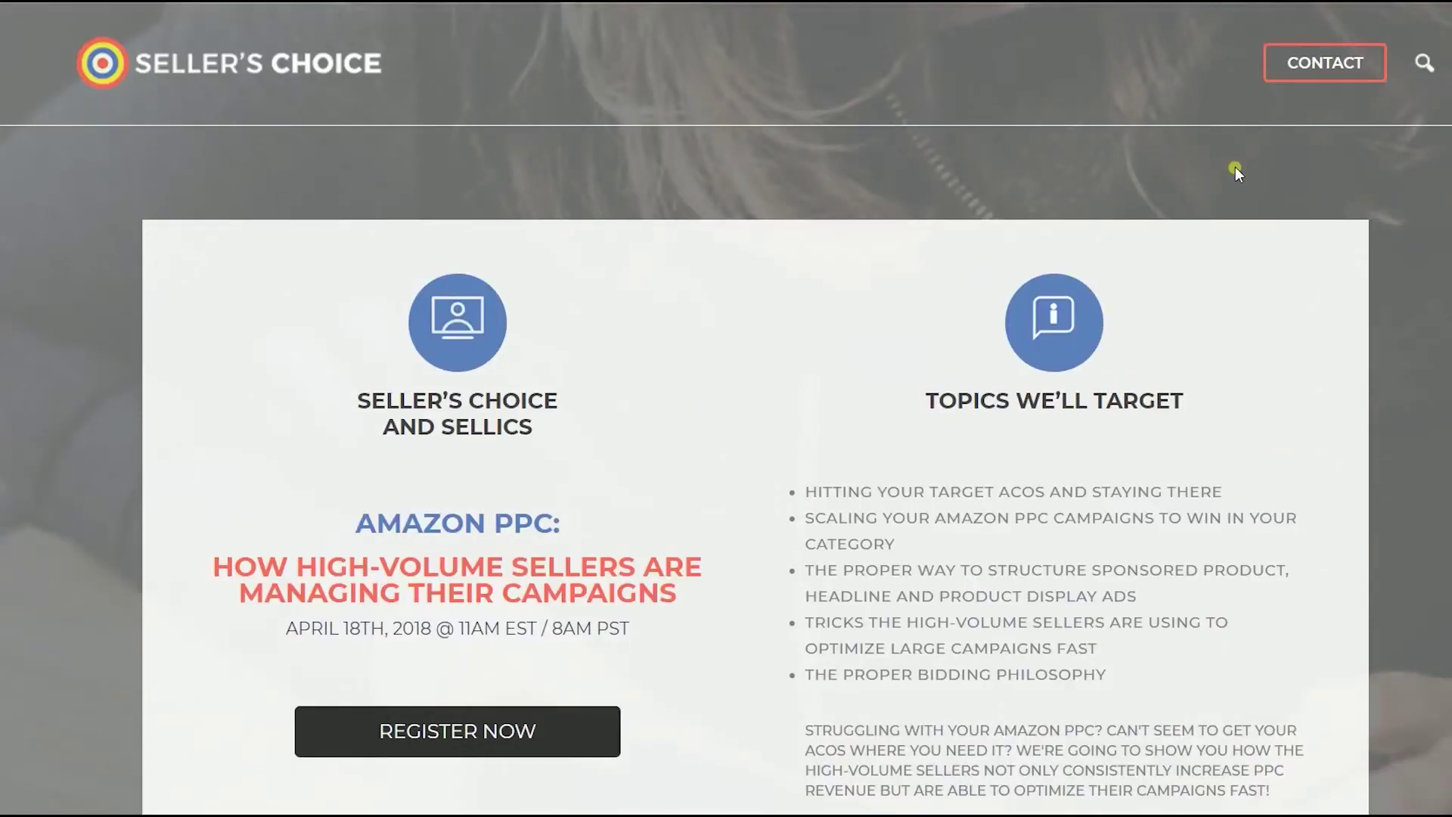
pyautogui.hotkey('alt', 'Left')
# Open the Blog from the Resources menu and scroll through the posts.
pyautogui.moveTo(1177, 72)
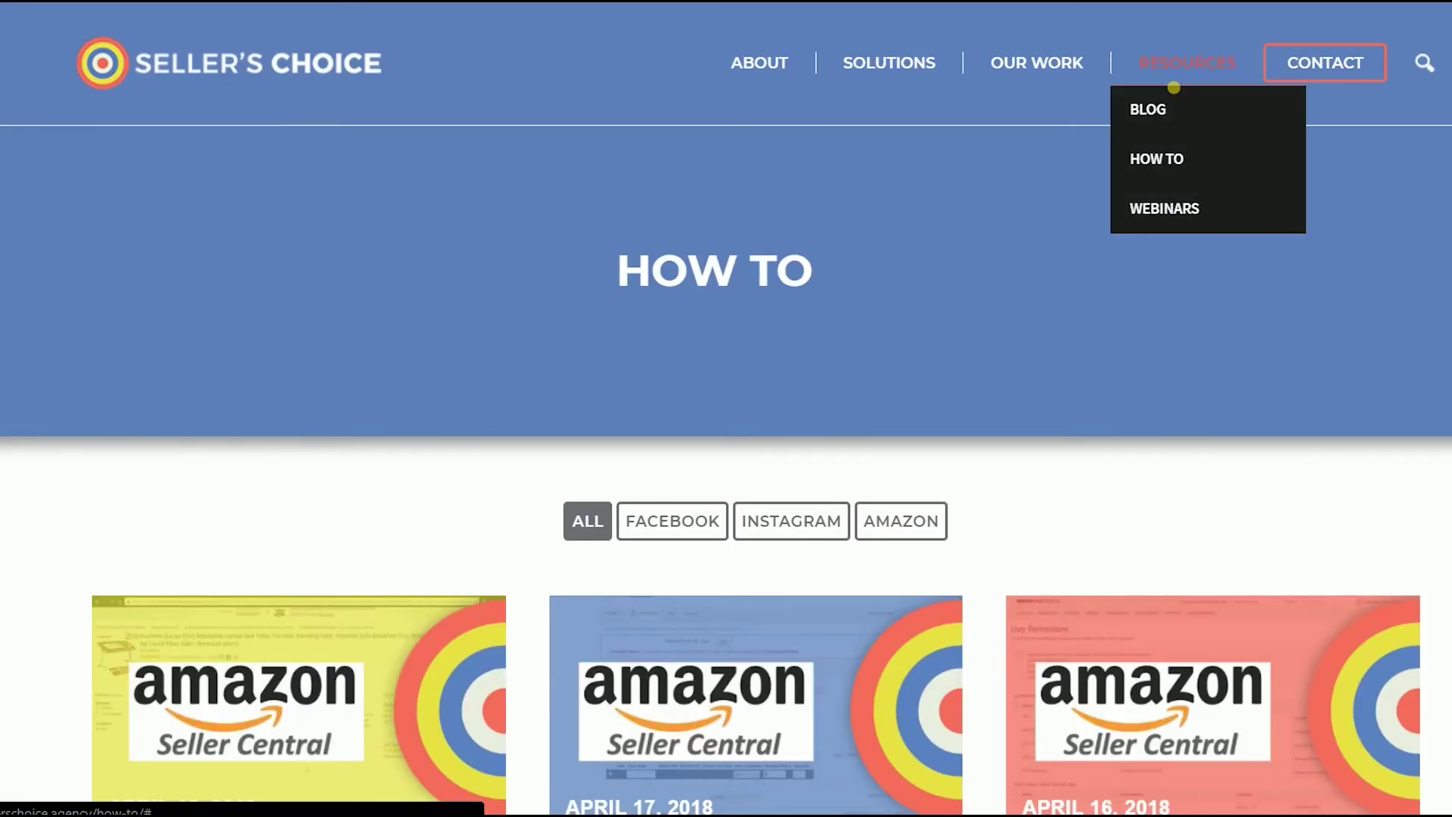
pyautogui.click(1177, 133)
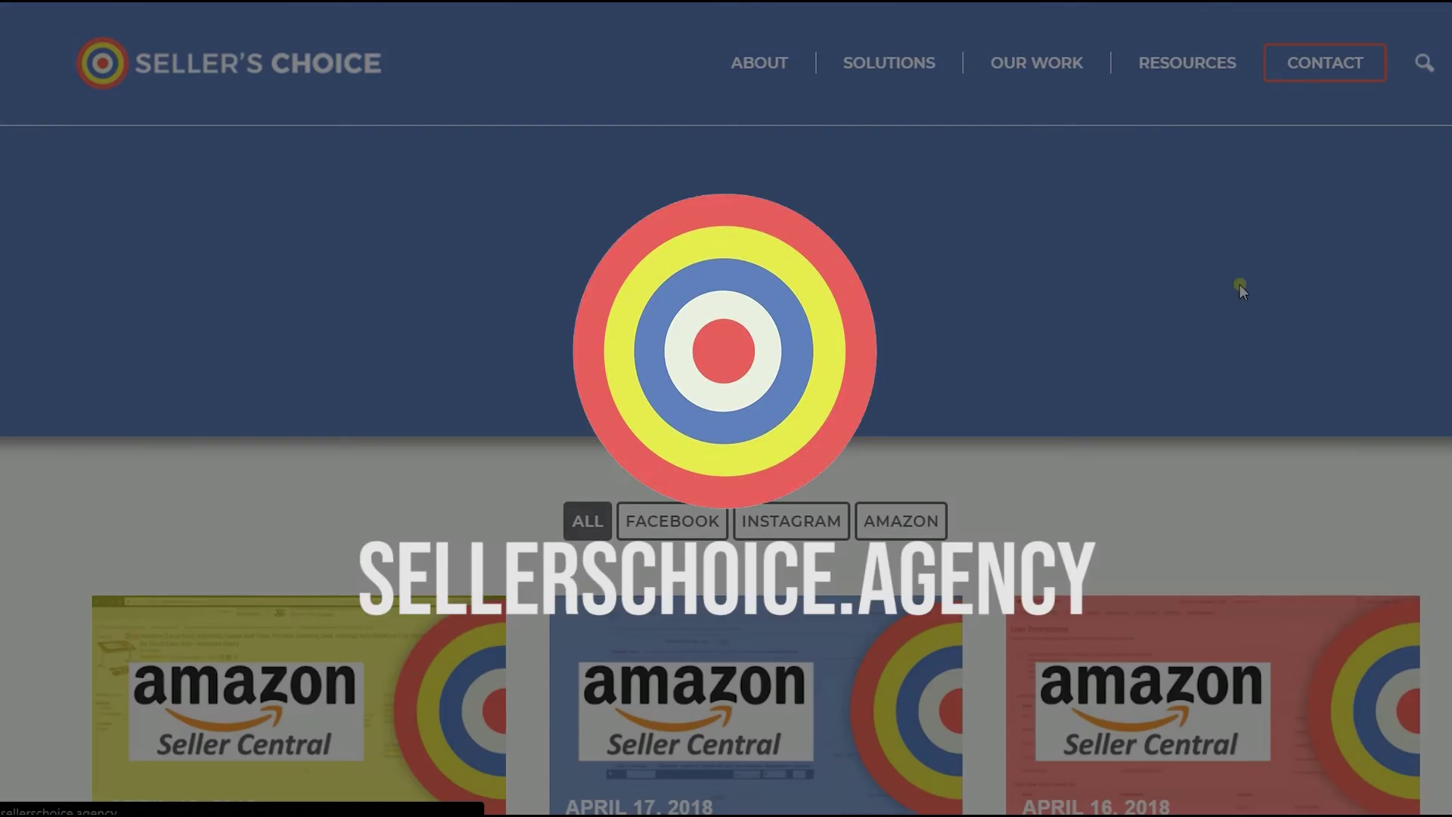
pyautogui.scroll(-10, 1240, 284)
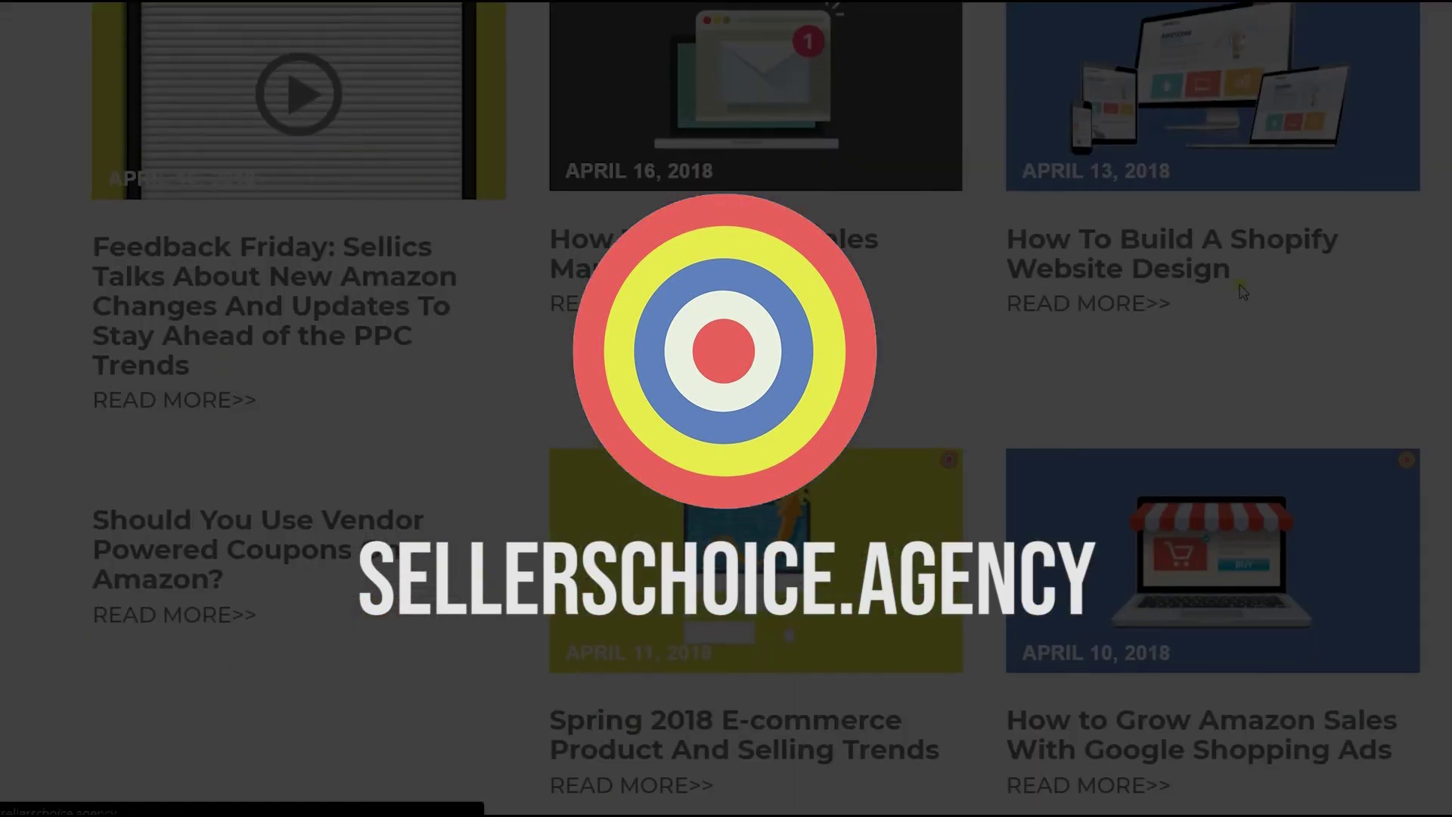
pyautogui.scroll(10, 1240, 291)
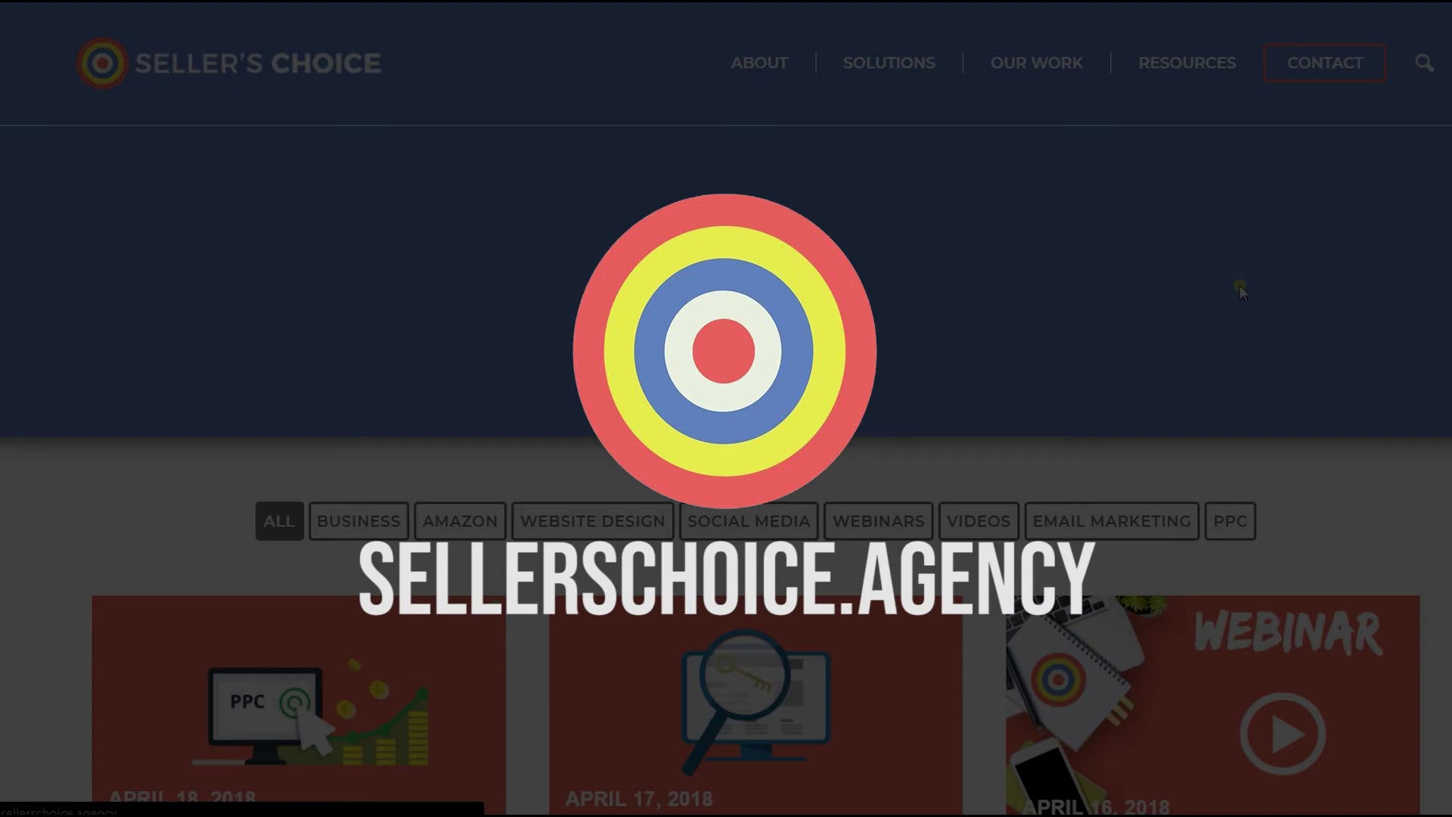